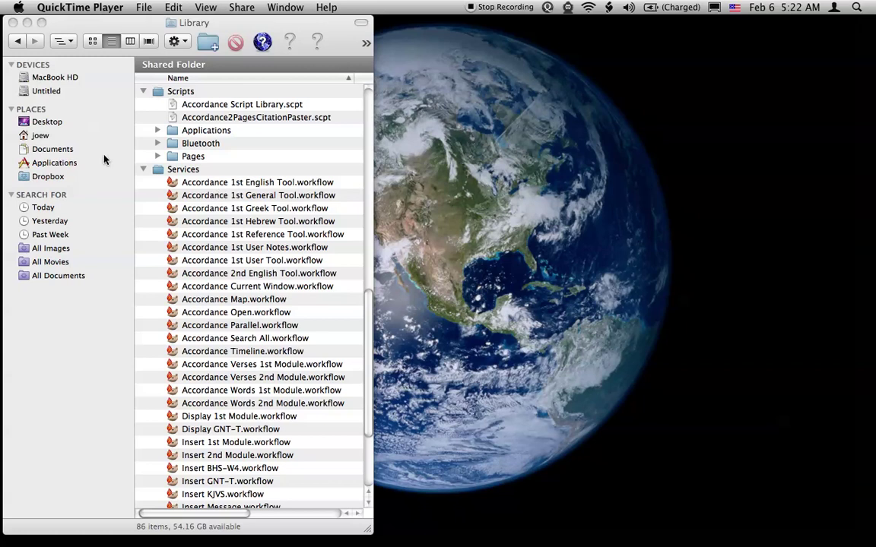
Bring Finder's Library window, listing the Accordance service workflows, to the front
{"action": "left_click", "coordinate": [323, 27]}
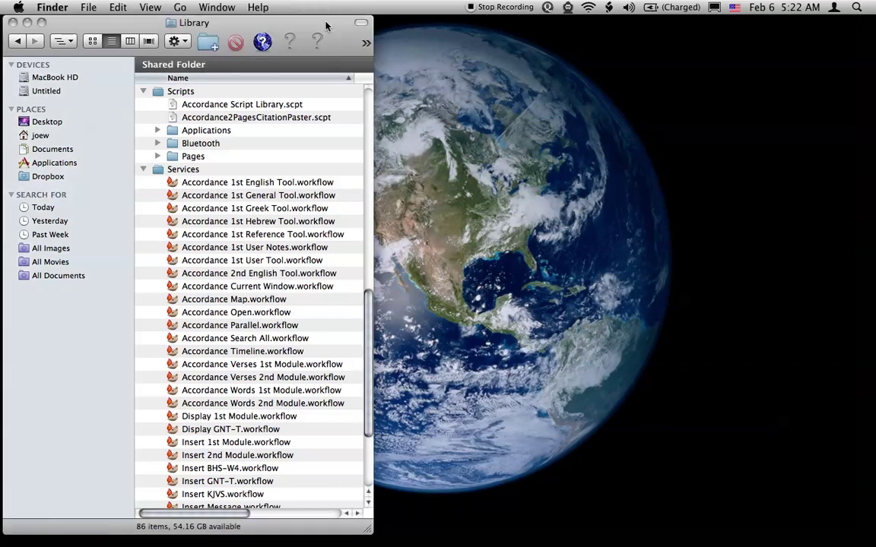
Check where the Library folder sits, then select the Accordance Script Library and the Services folder
{"action": "left_click", "coordinate": [200, 23], "text": "super"}
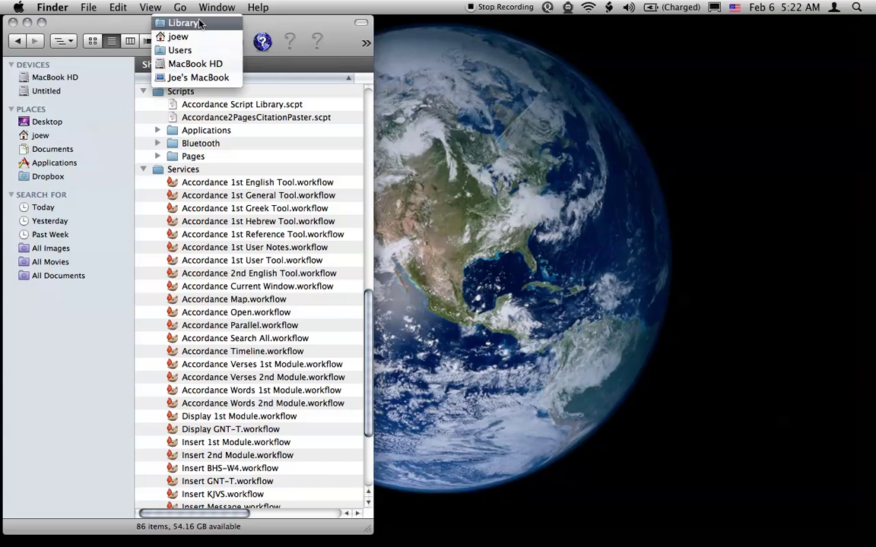
{"action": "left_click", "coordinate": [248, 24]}
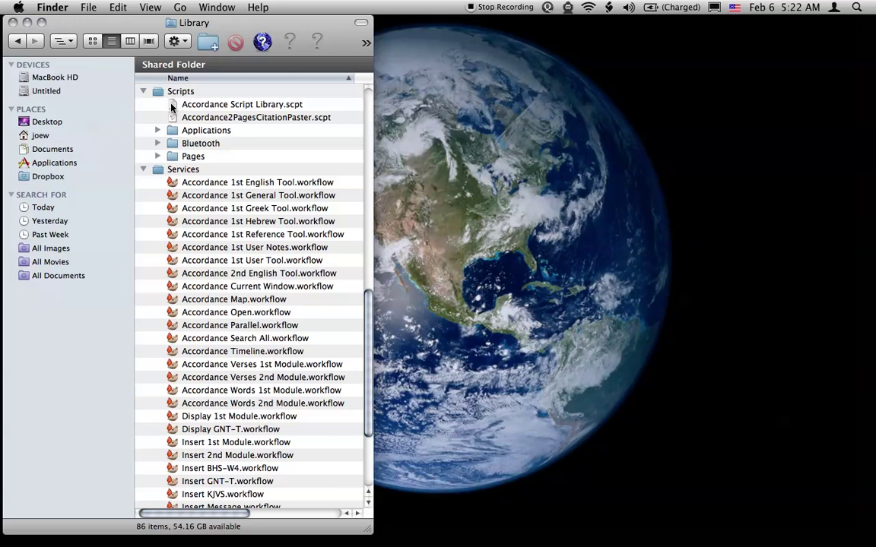
{"action": "left_click", "coordinate": [171, 107]}
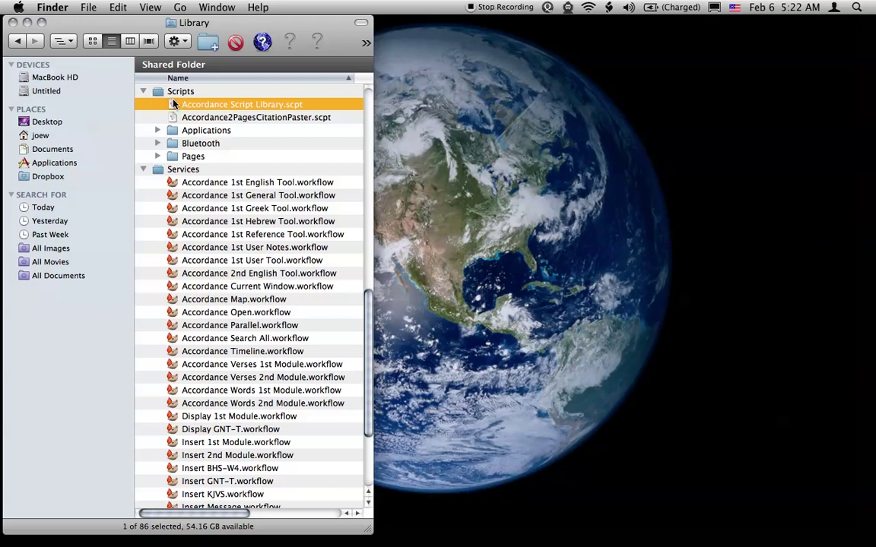
{"action": "left_click", "coordinate": [157, 173]}
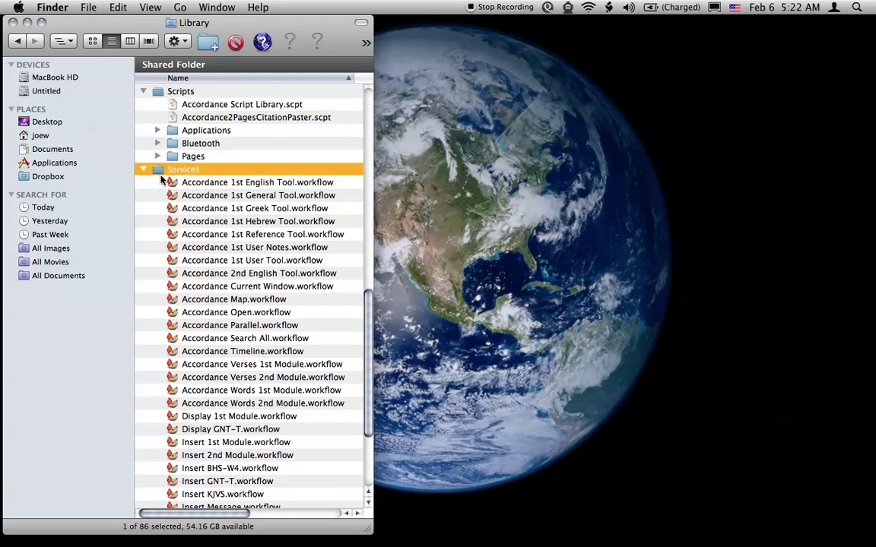
Browse the Services folder's Accordance workflows and select Insert NIV.workflow
{"action": "scroll", "coordinate": [213, 259], "scroll_direction": "down", "scroll_amount": 1}
{"action": "scroll", "coordinate": [212, 260], "scroll_direction": "down", "scroll_amount": 4}
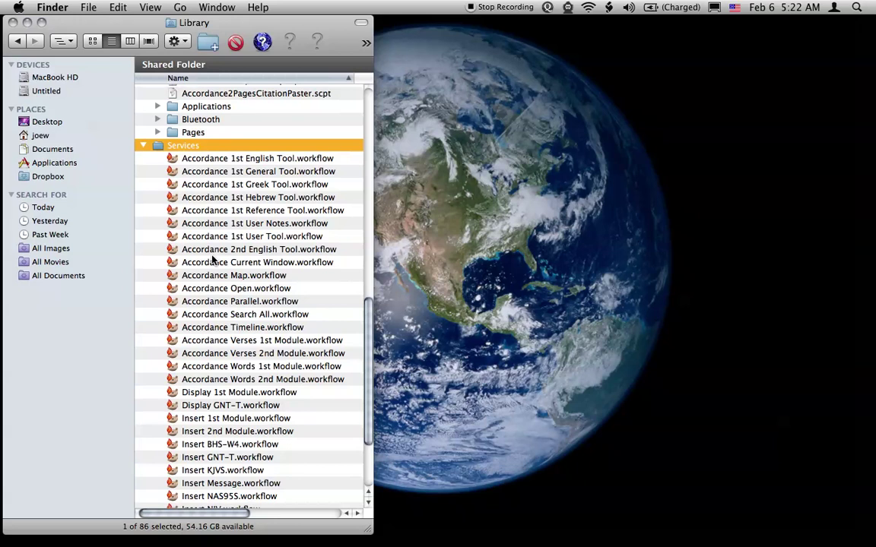
{"action": "scroll", "coordinate": [212, 260], "scroll_direction": "down", "scroll_amount": 4}
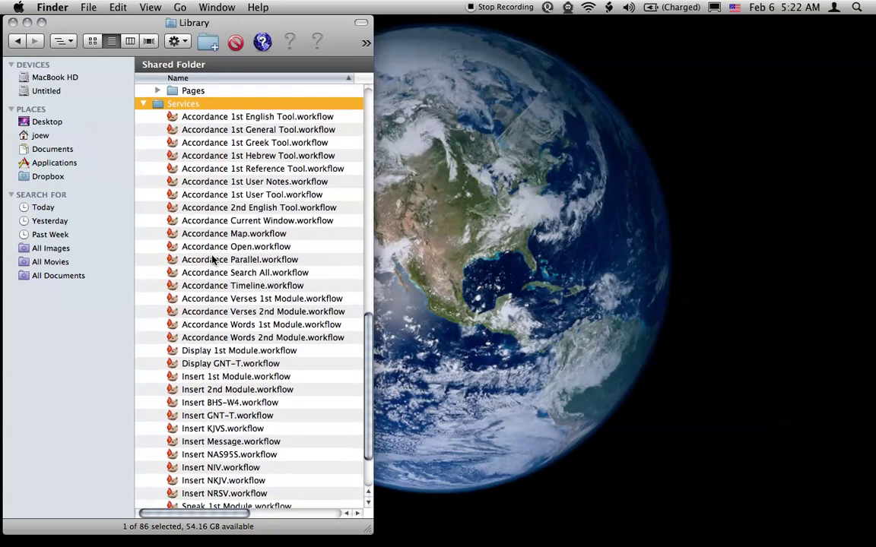
{"action": "scroll", "coordinate": [213, 260], "scroll_direction": "up", "scroll_amount": 3}
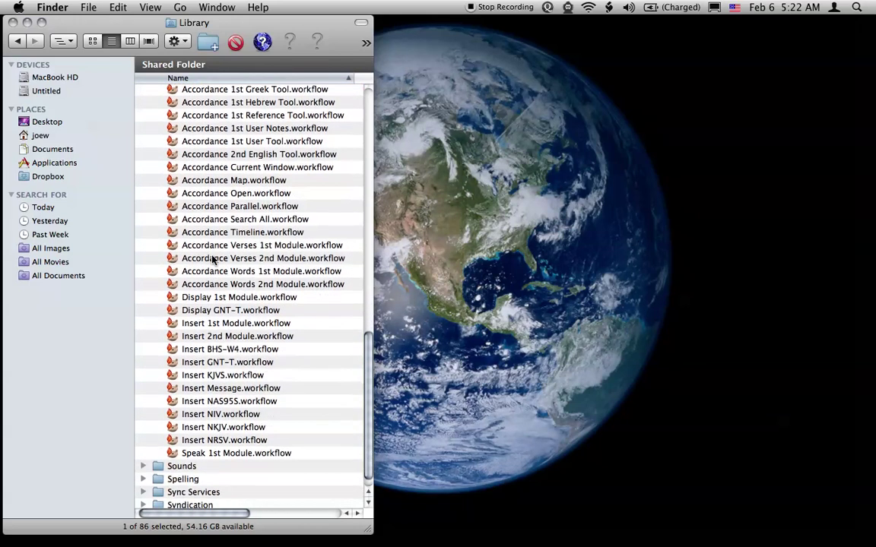
{"action": "scroll", "coordinate": [213, 260], "scroll_direction": "up", "scroll_amount": 1}
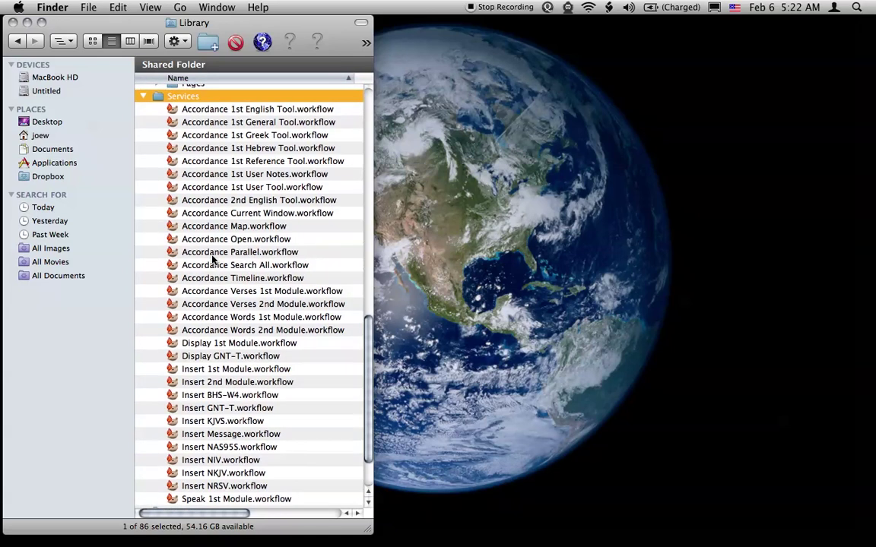
{"action": "left_click", "coordinate": [209, 461]}
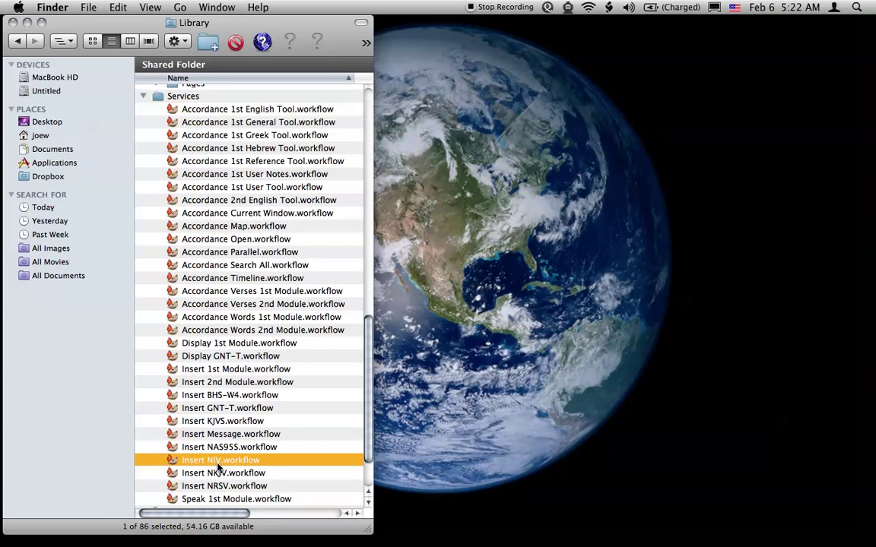
{"action": "scroll", "coordinate": [244, 364], "scroll_direction": "up", "scroll_amount": 3}
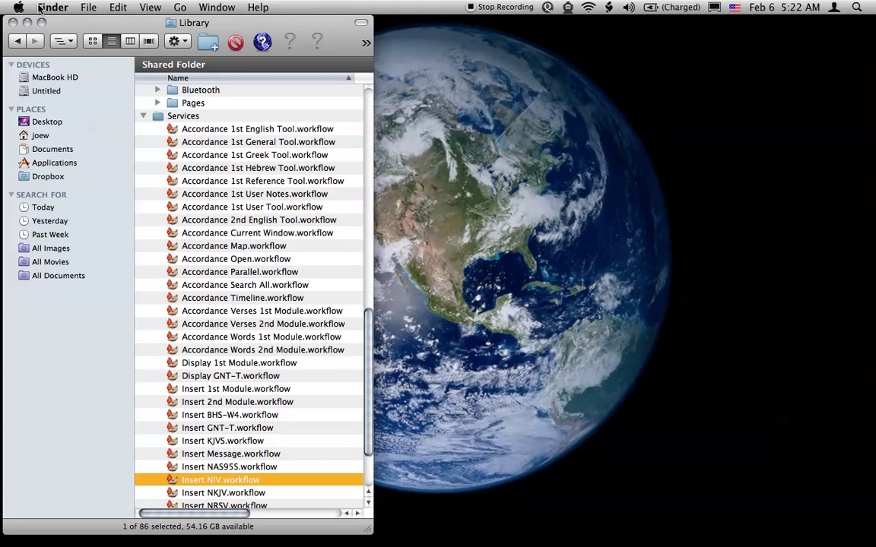
Open System Preferences' keyboard shortcuts for Services and scroll through the Accordance services
{"action": "left_click", "coordinate": [18, 7]}
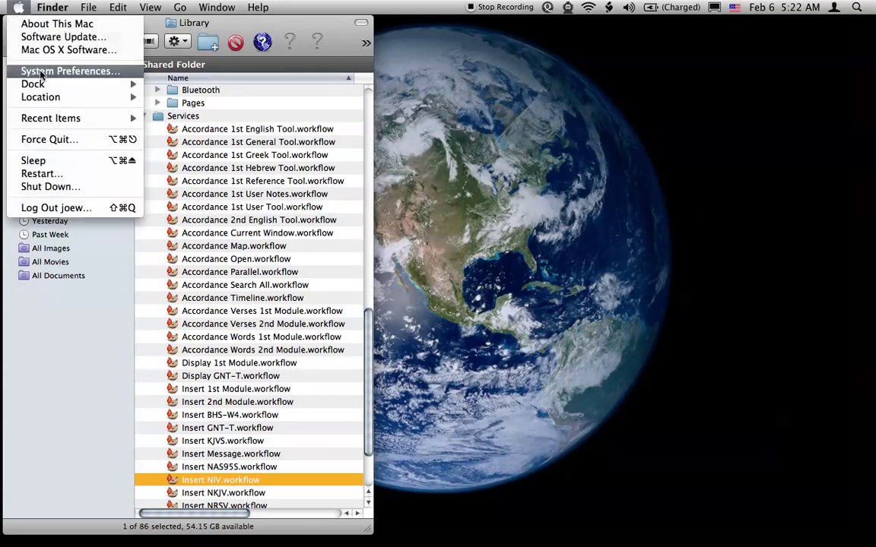
{"action": "left_click", "coordinate": [36, 65]}
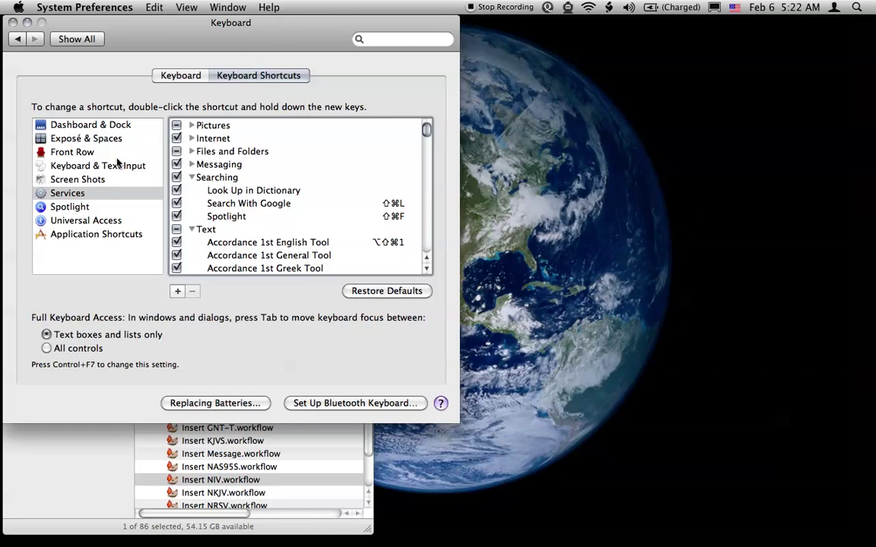
{"action": "left_click", "coordinate": [70, 192]}
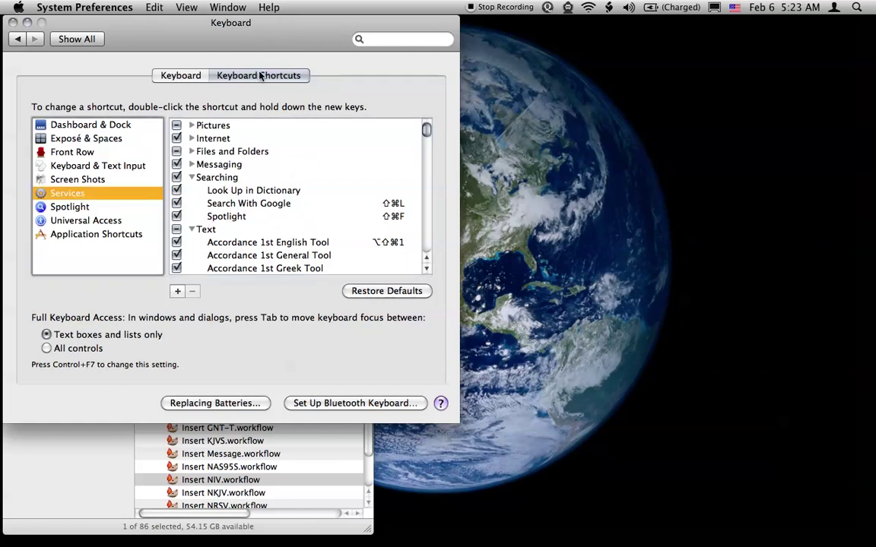
{"action": "scroll", "coordinate": [300, 198], "scroll_direction": "down", "scroll_amount": 5}
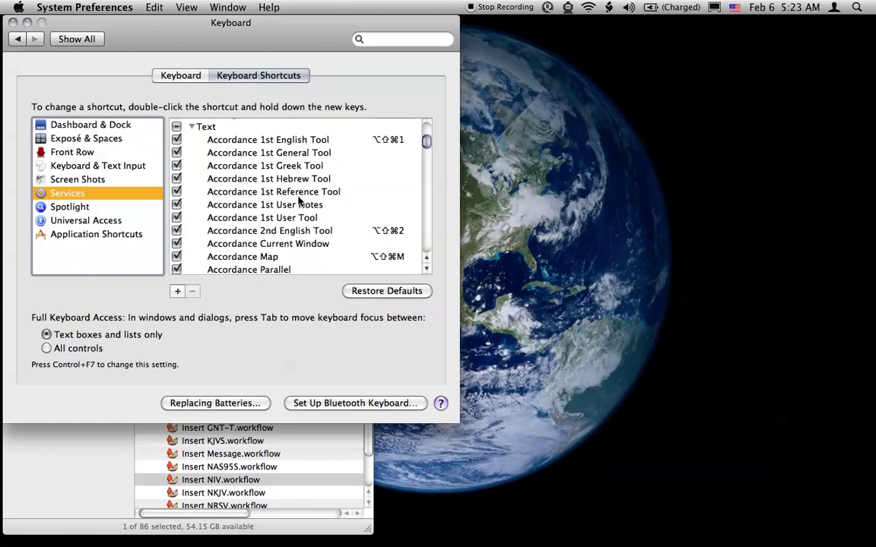
{"action": "scroll", "coordinate": [289, 198], "scroll_direction": "down", "scroll_amount": 5}
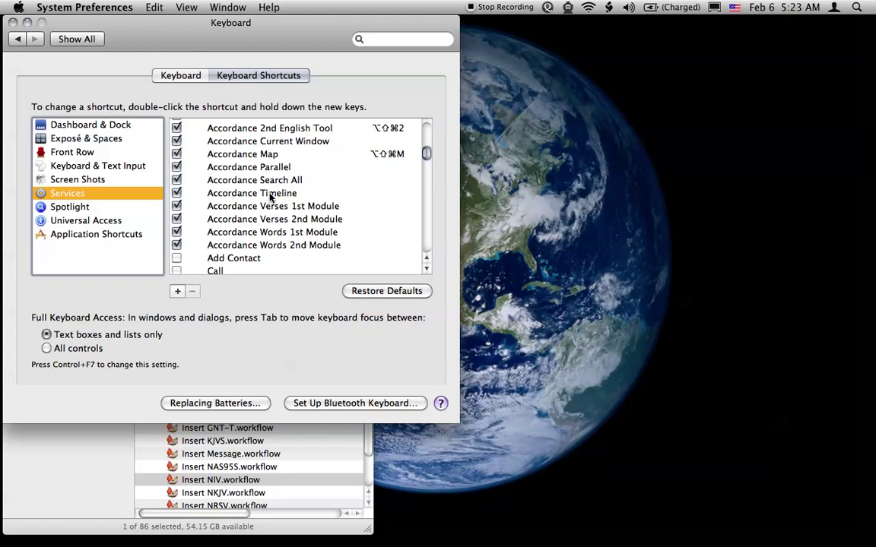
{"action": "scroll", "coordinate": [191, 160], "scroll_direction": "up", "scroll_amount": 2}
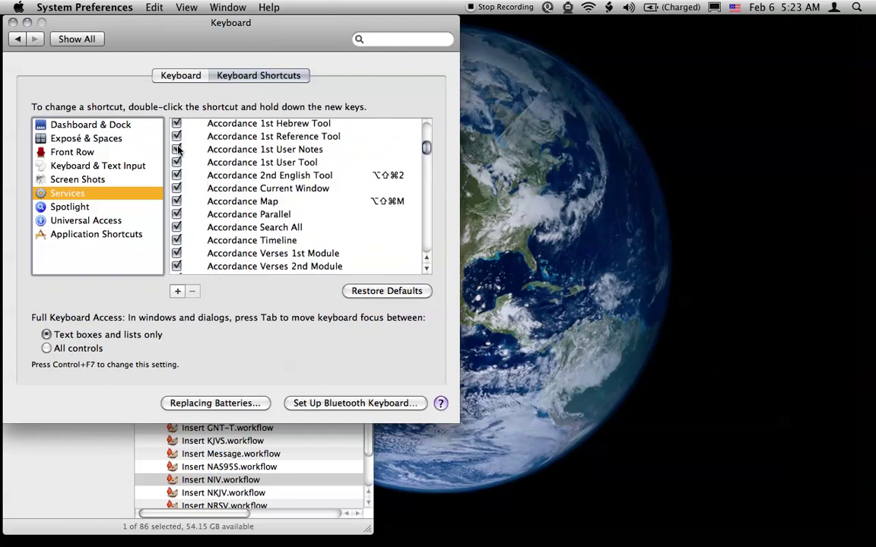
Toggle Accordance 1st User Notes off and back on, then select Accordance 1st English Tool (⌥⇧⌘1)
{"action": "left_click", "coordinate": [177, 149]}
{"action": "left_click", "coordinate": [177, 150]}
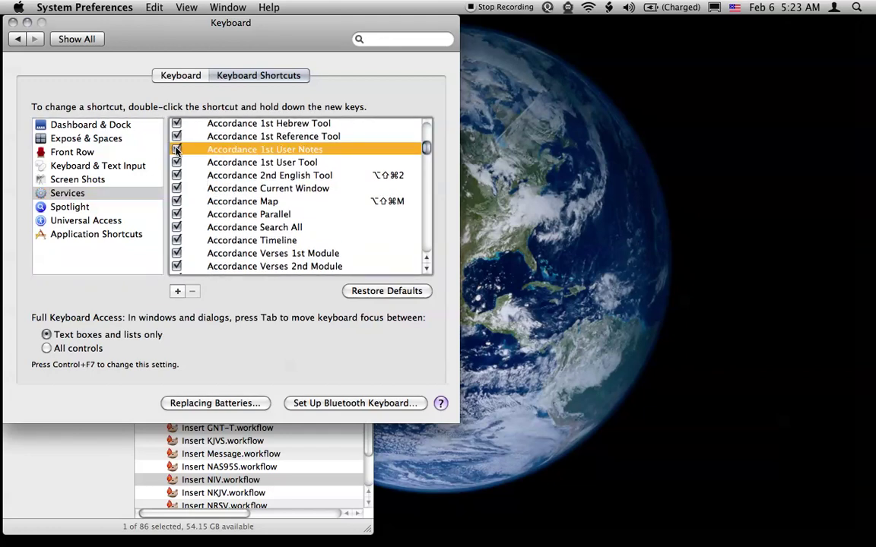
{"action": "scroll", "coordinate": [286, 226], "scroll_direction": "up", "scroll_amount": 2}
{"action": "scroll", "coordinate": [286, 226], "scroll_direction": "up", "scroll_amount": 2}
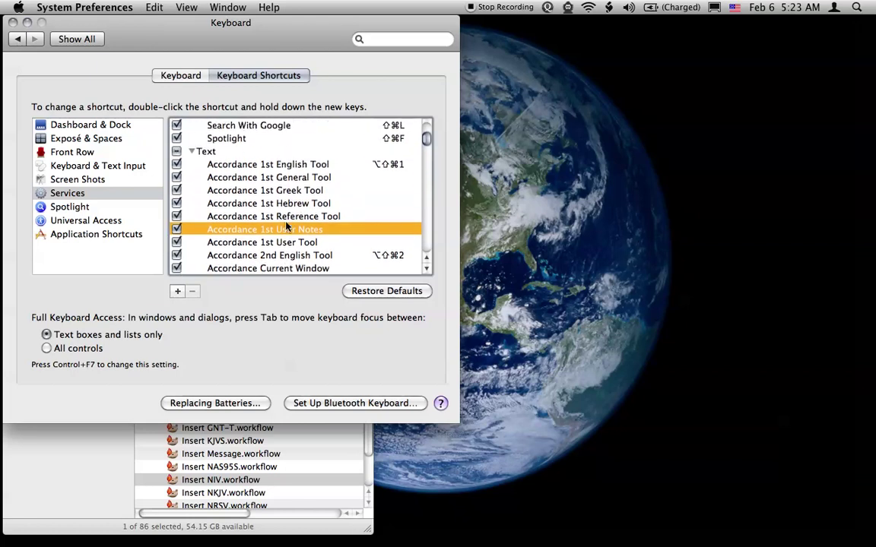
{"action": "left_click", "coordinate": [395, 172]}
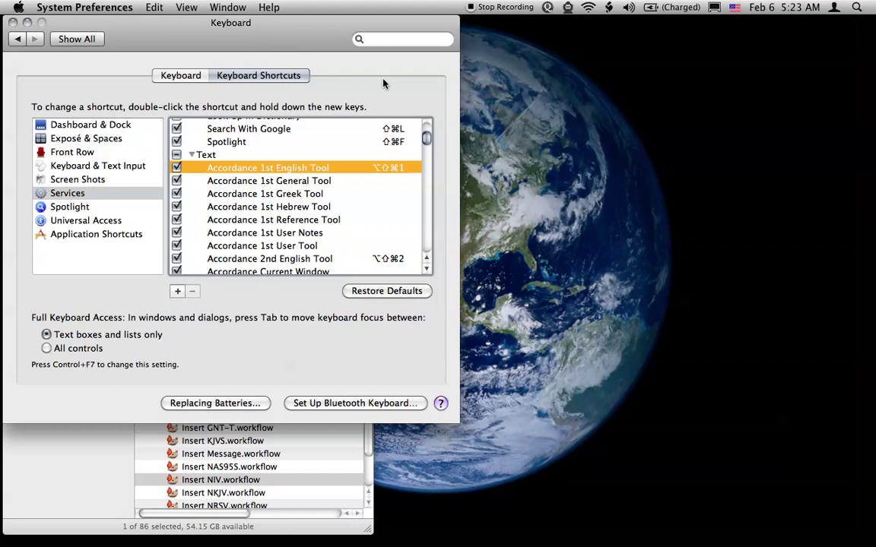
Quit System Preferences and show only the TextEdit note, hiding other applications
{"action": "key", "text": "super+q"}
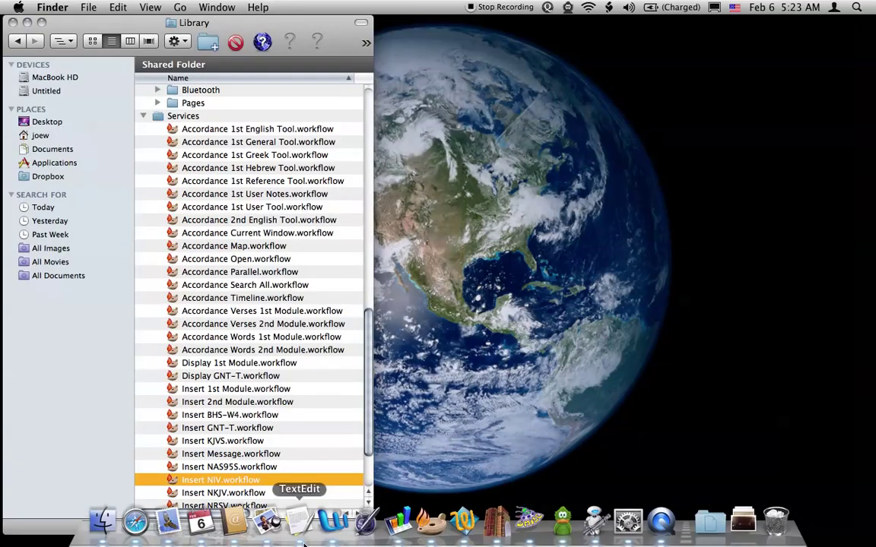
{"action": "left_click", "coordinate": [299, 517]}
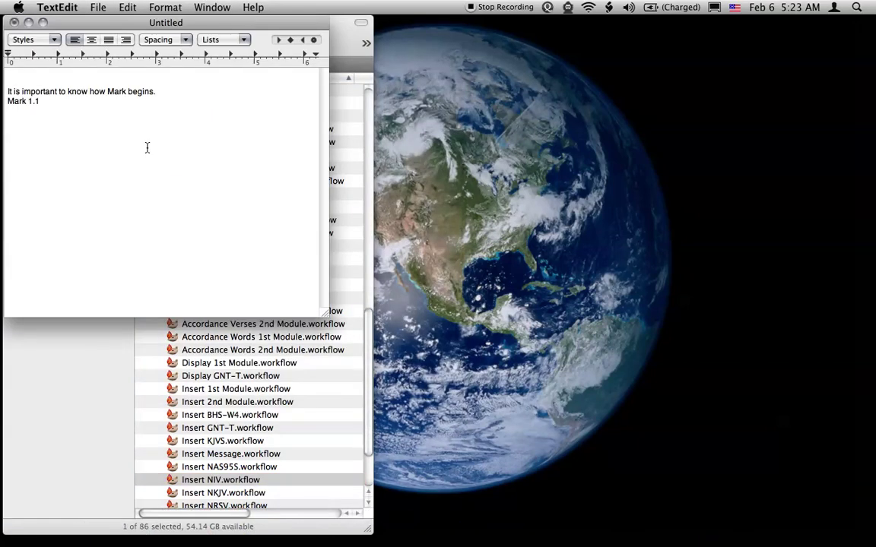
{"action": "key", "text": "alt+super+h"}
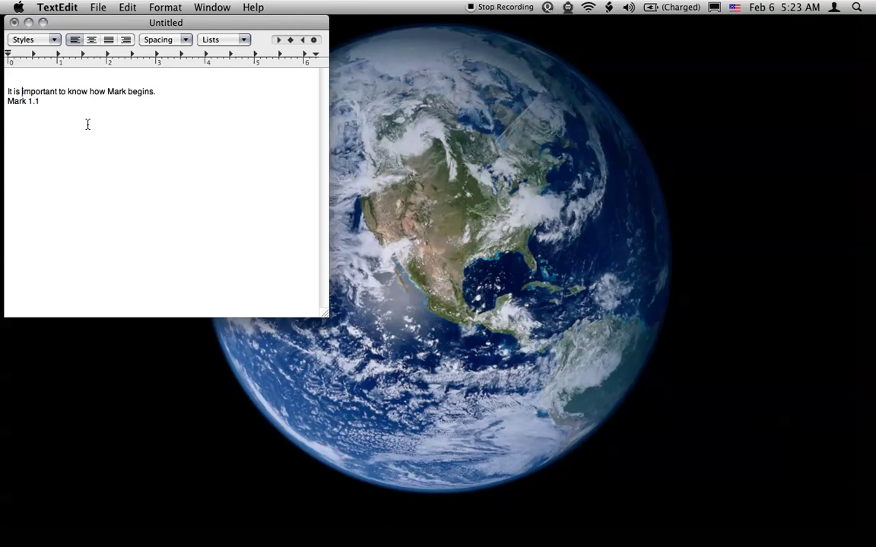
Select the reference Mark 1.1 and bring up the TextEdit menu for its Services
{"action": "triple_click", "coordinate": [38, 102]}
{"action": "left_click", "coordinate": [68, 9]}
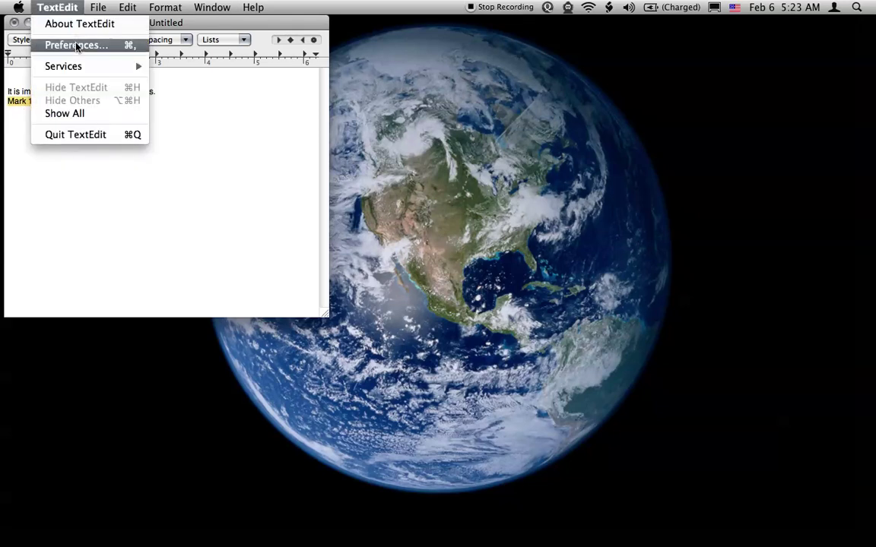
{"action": "left_click", "coordinate": [58, 7]}
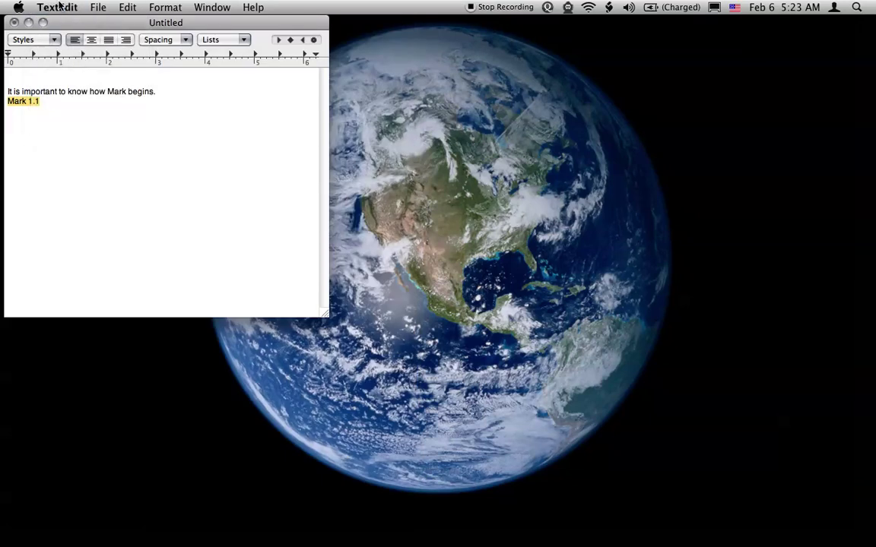
{"action": "left_click", "coordinate": [59, 7]}
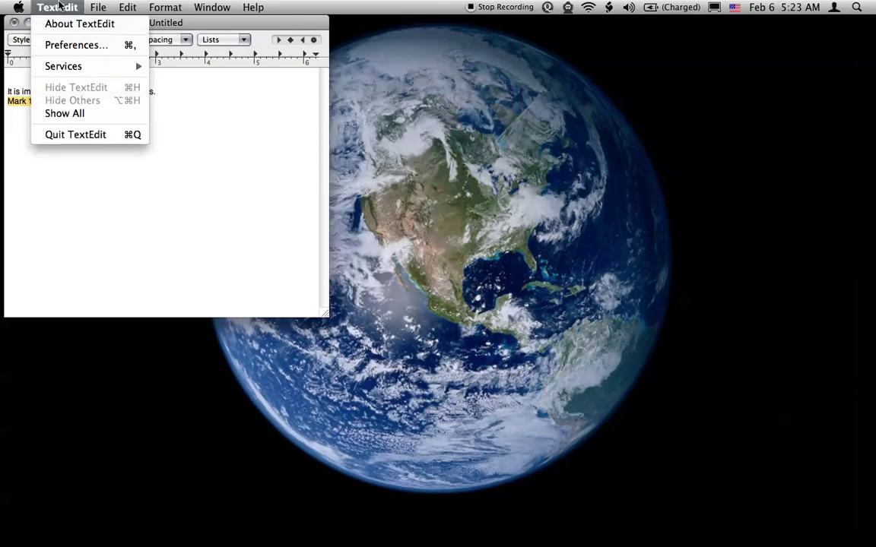
Run the Speak 1st Module service on the selected Mark 1.1 reference
{"action": "mouse_move", "coordinate": [65, 69]}
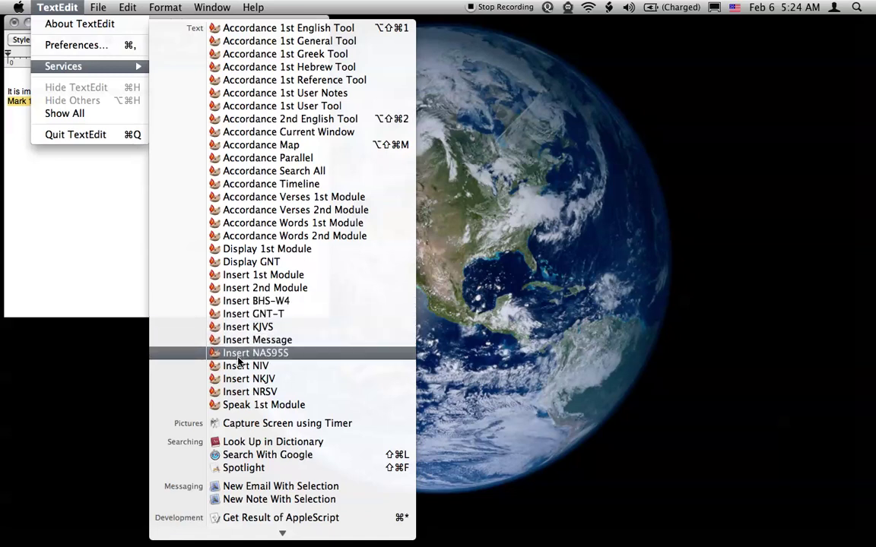
{"action": "left_click", "coordinate": [257, 405]}
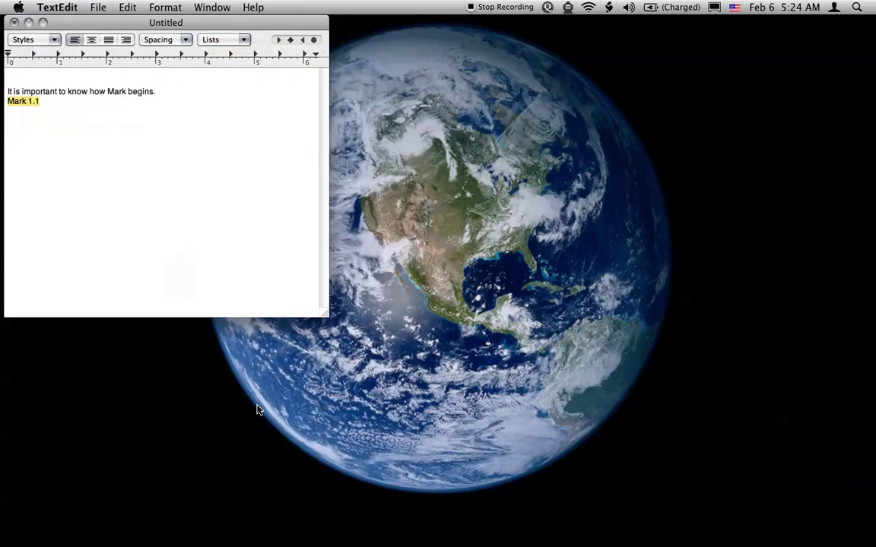
Run Display GNT on Mark 1.1 to show its Greek text large over the desktop
{"action": "left_click", "coordinate": [60, 9]}
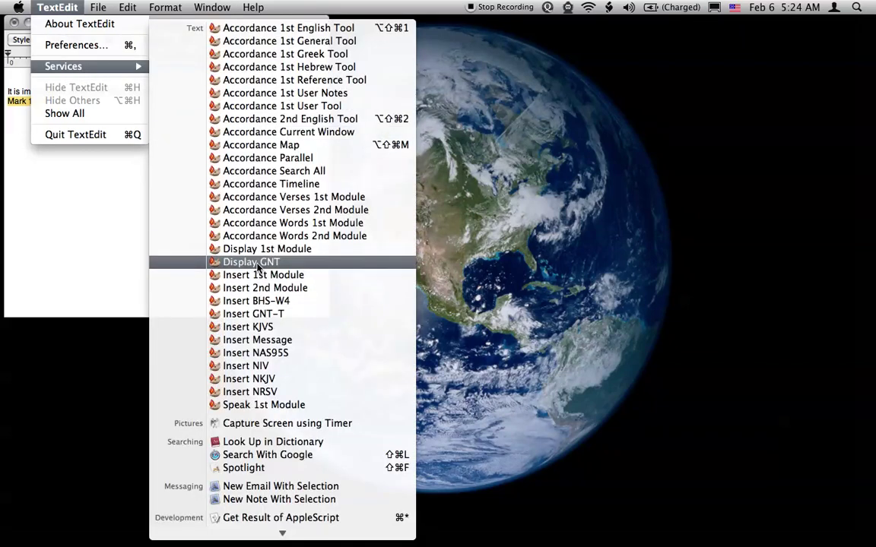
{"action": "left_click", "coordinate": [258, 262]}
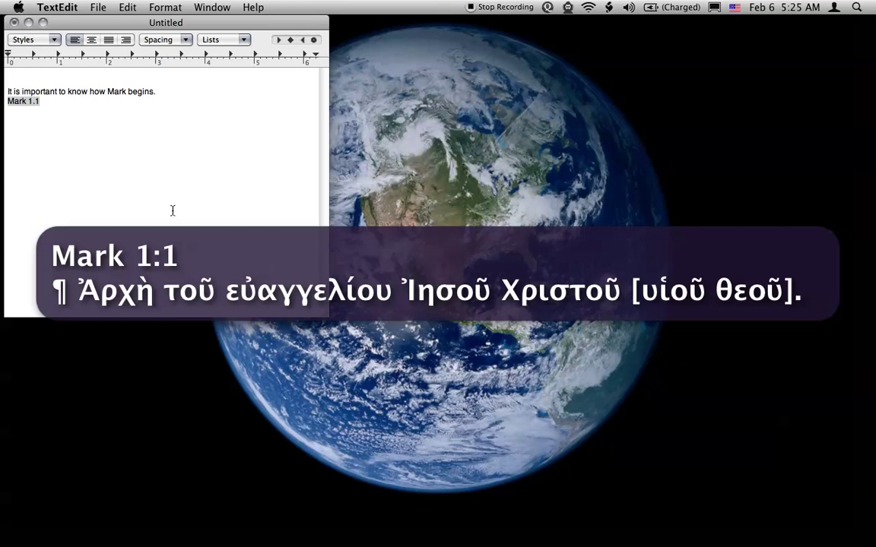
Dismiss the Greek display, reselect Mark 1.1 and insert its NRSV verse text via Insert NRSV
{"action": "left_click", "coordinate": [92, 155]}
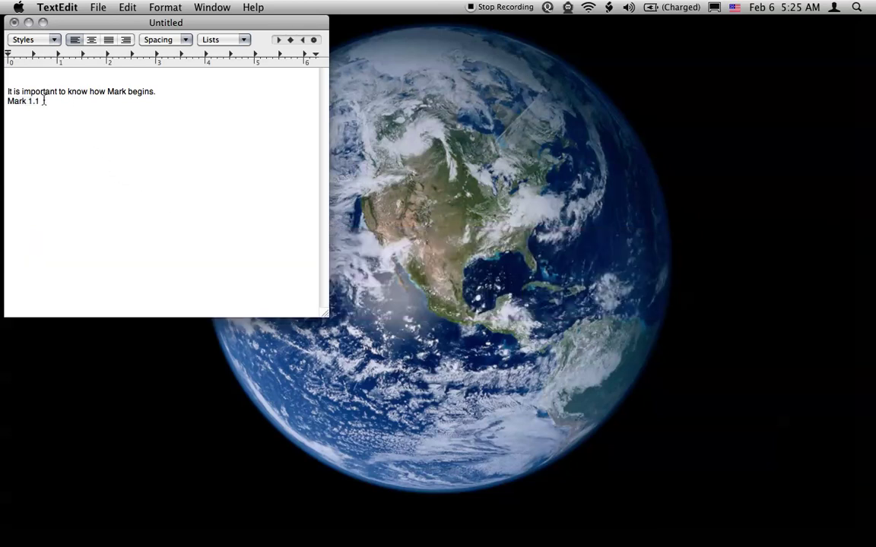
{"action": "left_click_drag", "start_coordinate": [44, 100], "coordinate": [5, 102]}
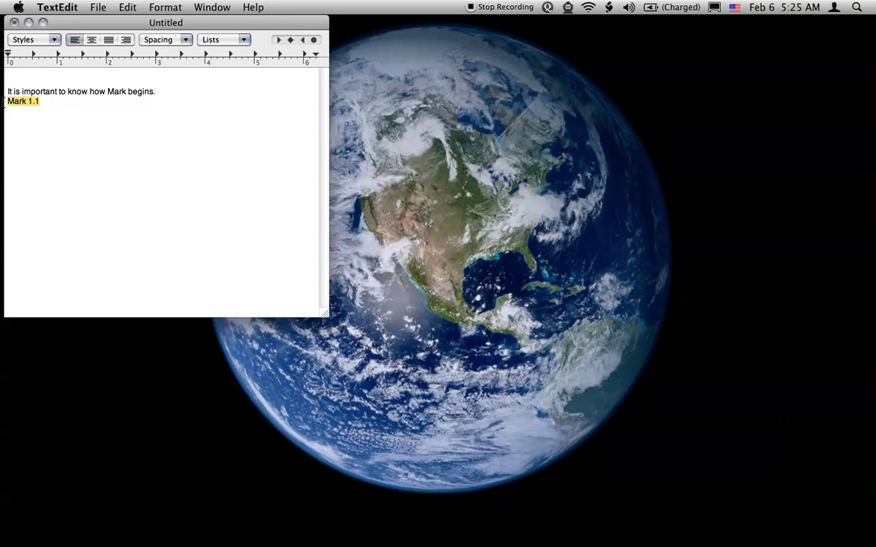
{"action": "left_click", "coordinate": [75, 11]}
{"action": "mouse_move", "coordinate": [74, 68]}
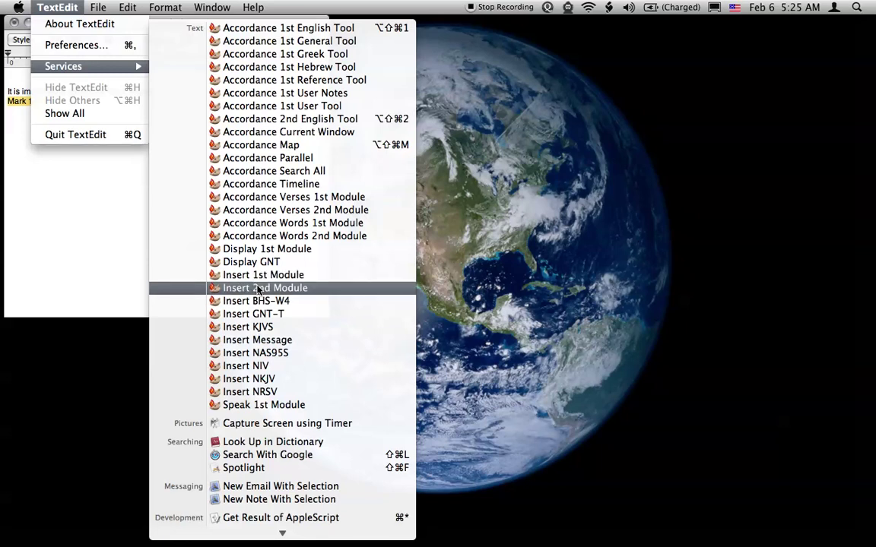
{"action": "left_click", "coordinate": [258, 392]}
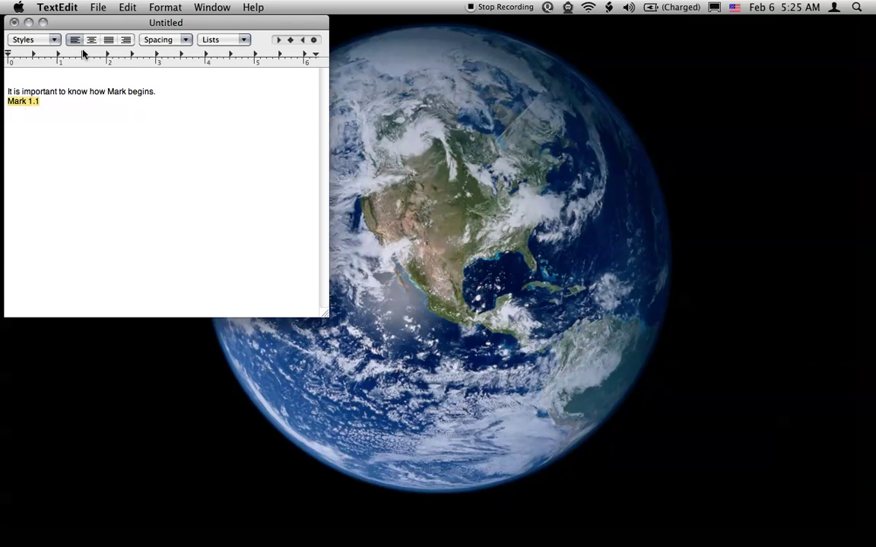
{"action": "left_click", "coordinate": [68, 8]}
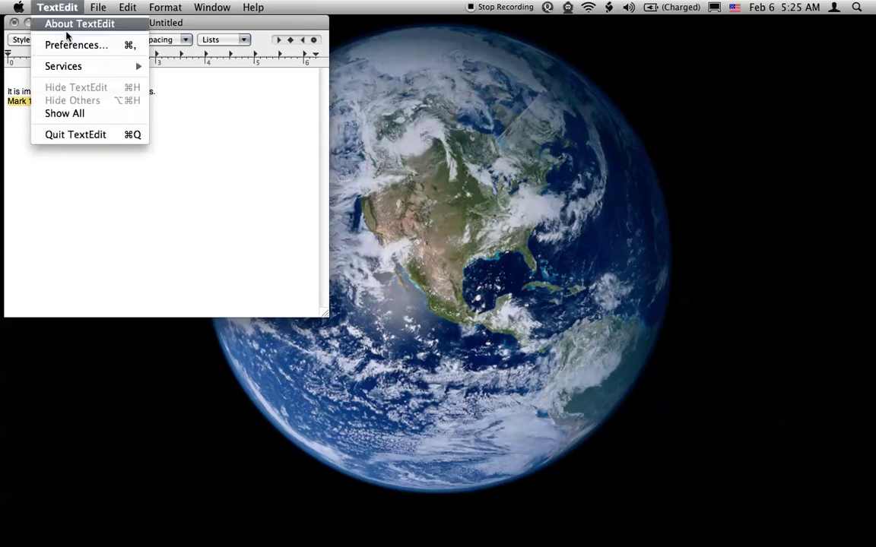
{"action": "mouse_move", "coordinate": [68, 66]}
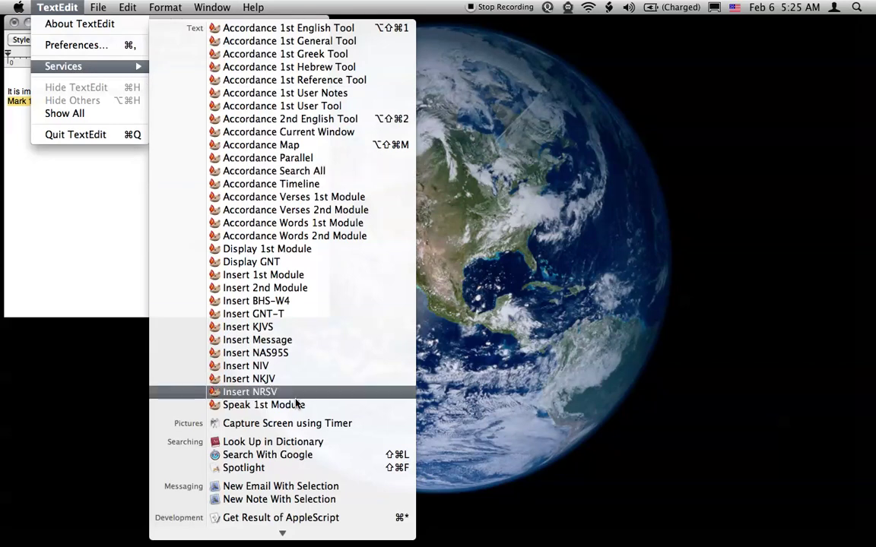
{"action": "left_click", "coordinate": [260, 288]}
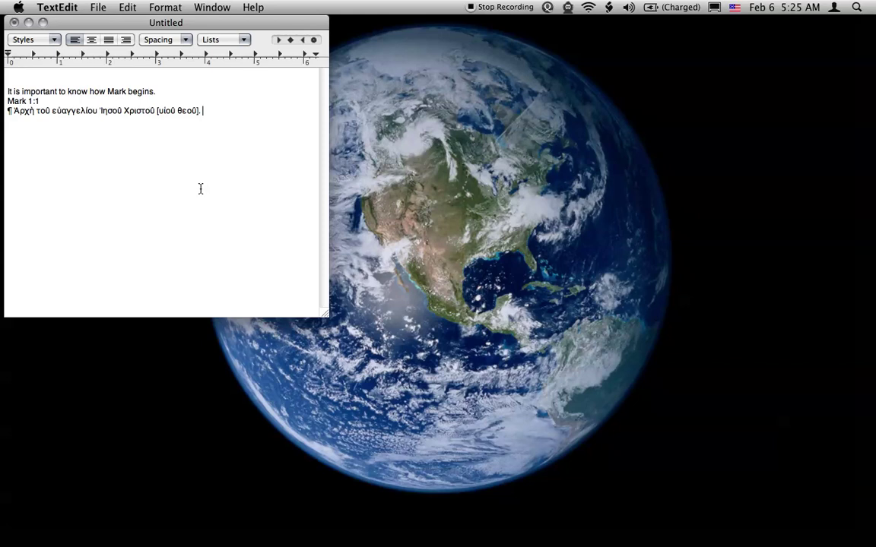
{"action": "key", "text": "super+z"}
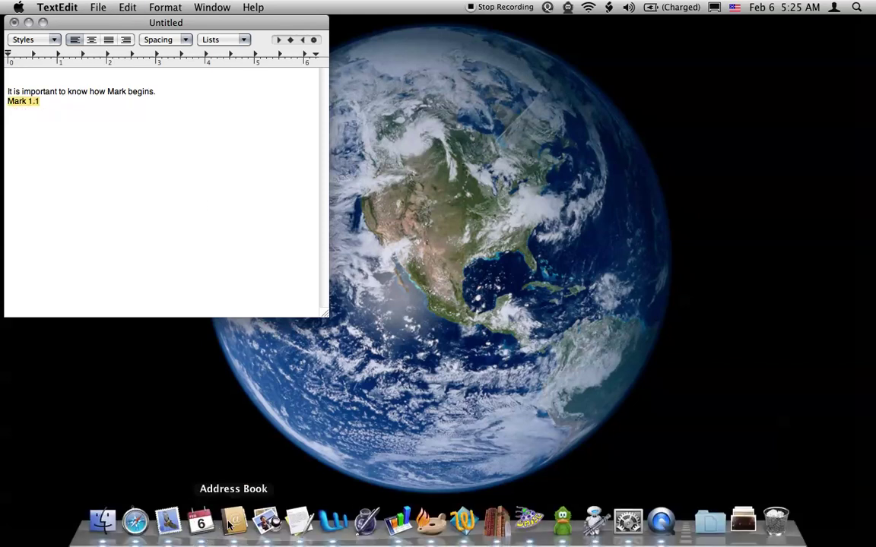
Switch to Accordance's NRSV search Workspace, keeping NRSV selected, and hide the TextEdit note
{"action": "left_click", "coordinate": [428, 521]}
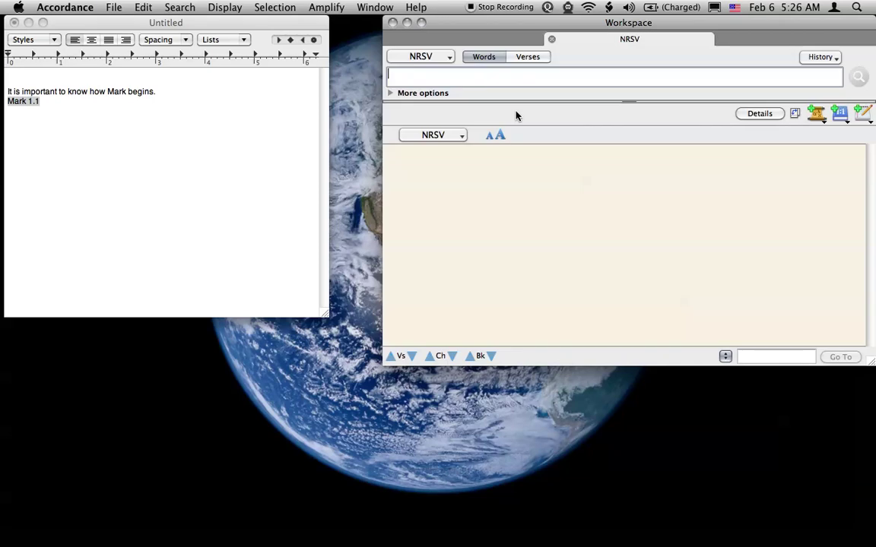
{"action": "left_click", "coordinate": [444, 56]}
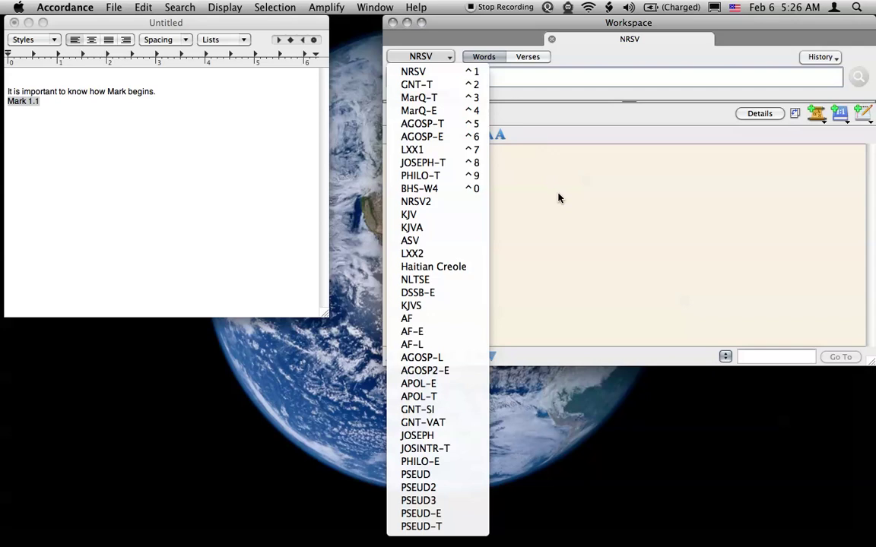
{"action": "key", "text": "Escape"}
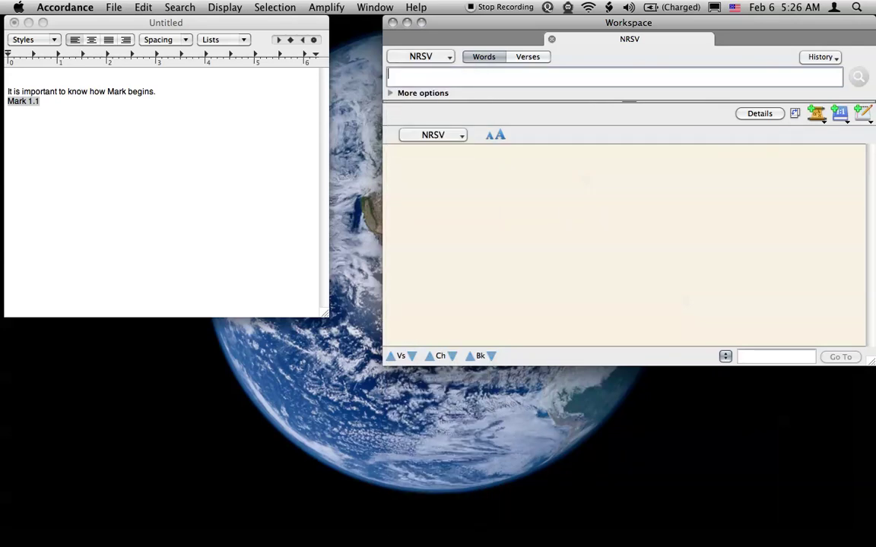
{"action": "left_click", "coordinate": [190, 95]}
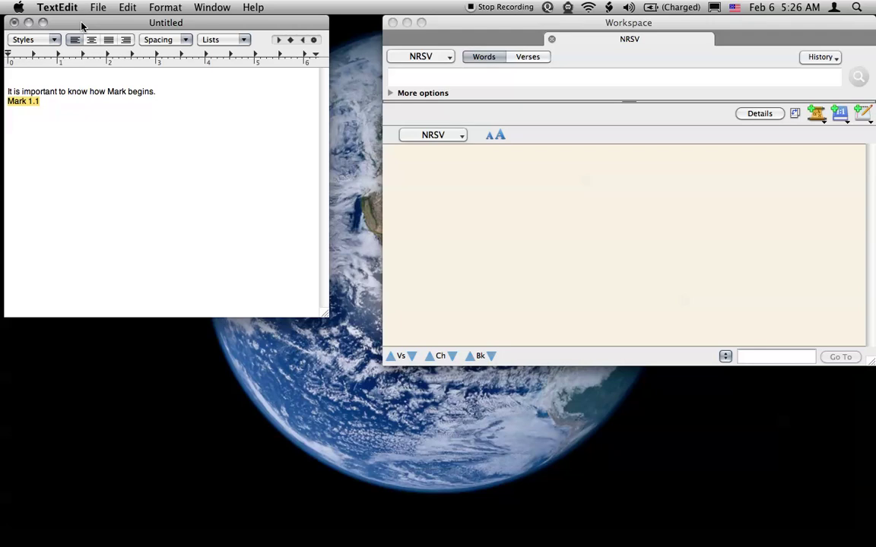
{"action": "key", "text": "super+h"}
Open the Safari Hanukkah article and select the references '1 Macc 4:36-39, 2 Macc 16:1-8'
{"action": "mouse_move", "coordinate": [168, 524]}
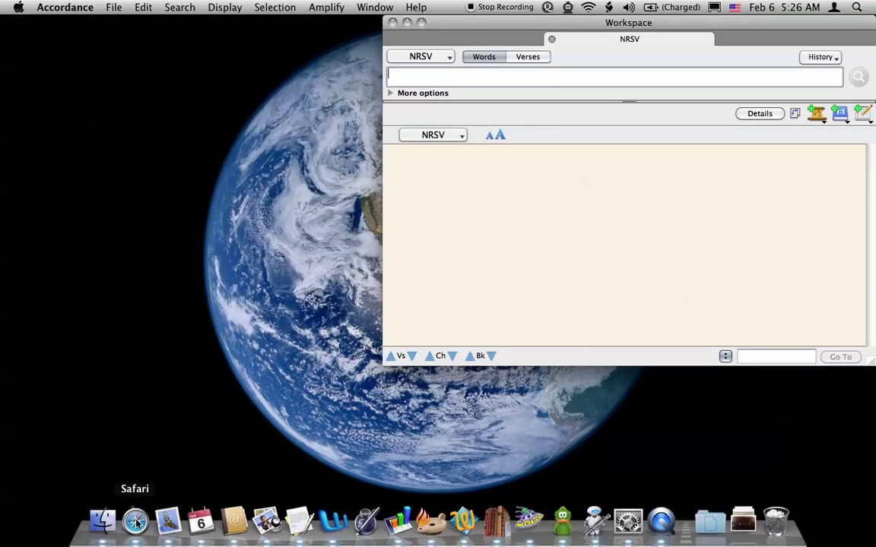
{"action": "left_click", "coordinate": [136, 524]}
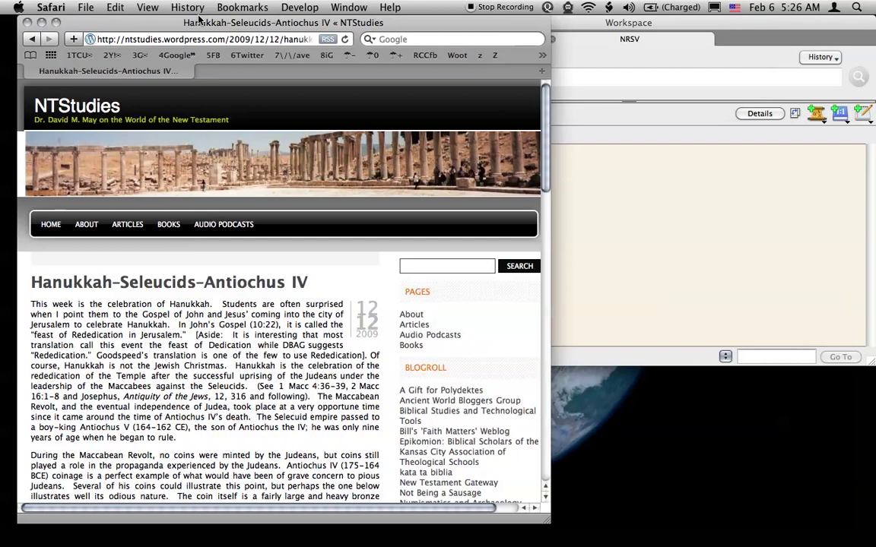
{"action": "left_click_drag", "start_coordinate": [199, 19], "coordinate": [185, 19]}
{"action": "scroll", "coordinate": [188, 357], "scroll_direction": "down", "scroll_amount": 2}
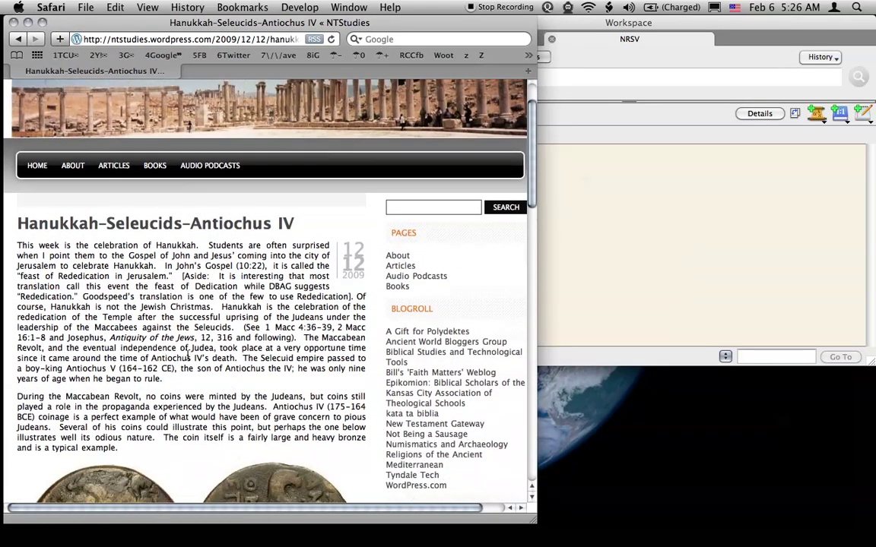
{"action": "scroll", "coordinate": [188, 356], "scroll_direction": "down", "scroll_amount": 6}
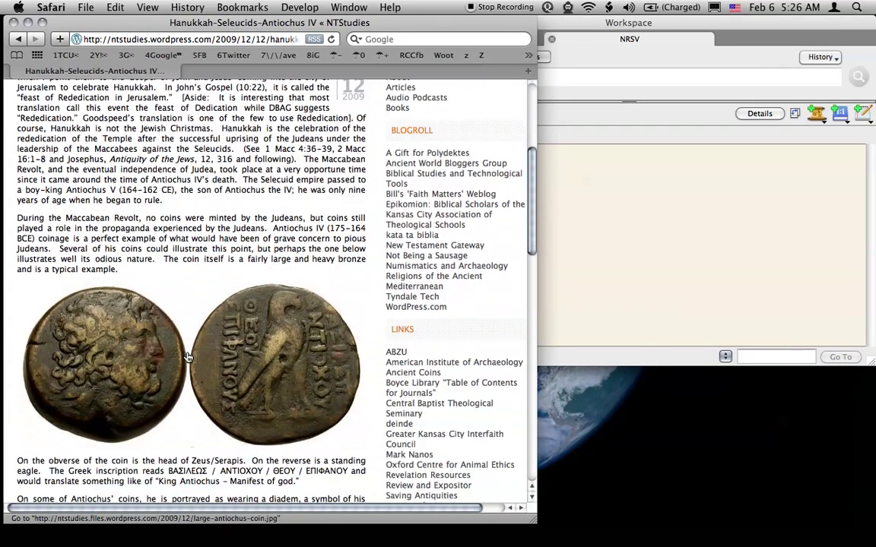
{"action": "scroll", "coordinate": [188, 357], "scroll_direction": "down", "scroll_amount": 1}
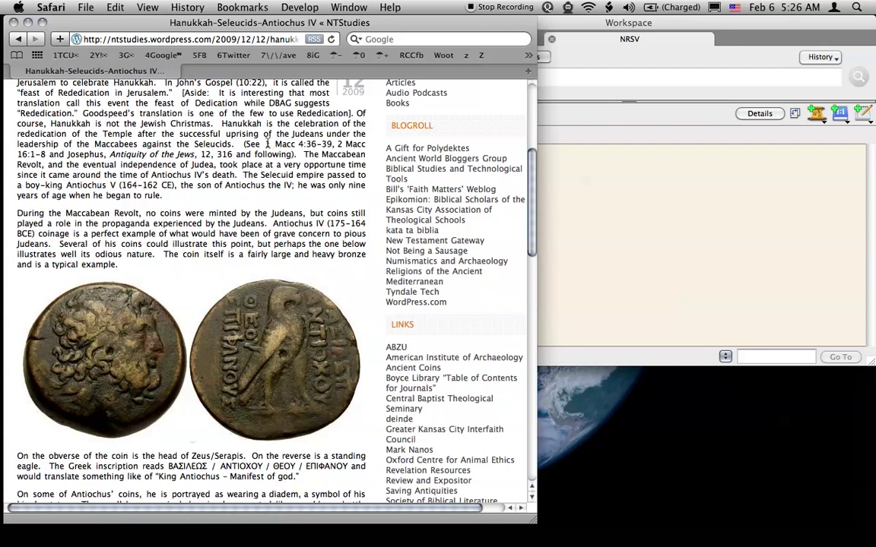
{"action": "left_click_drag", "start_coordinate": [271, 144], "coordinate": [44, 156]}
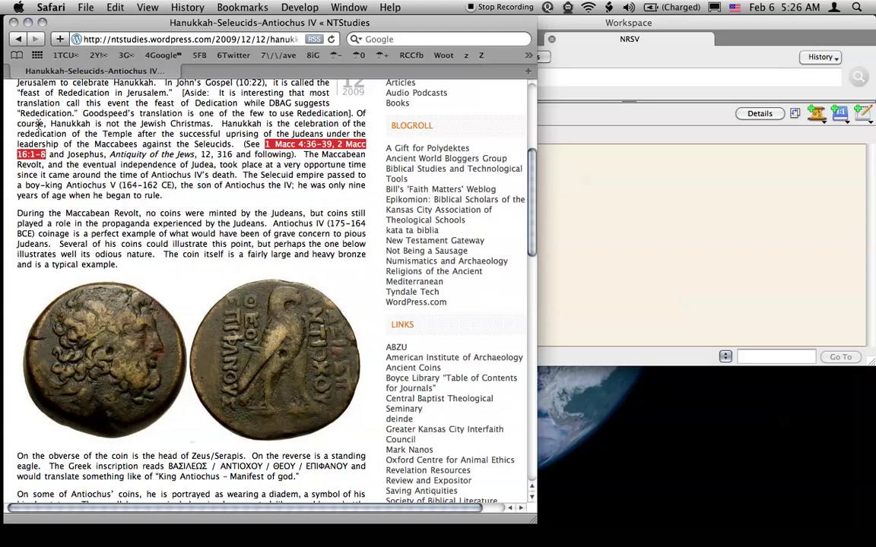
{"action": "left_click", "coordinate": [50, 8]}
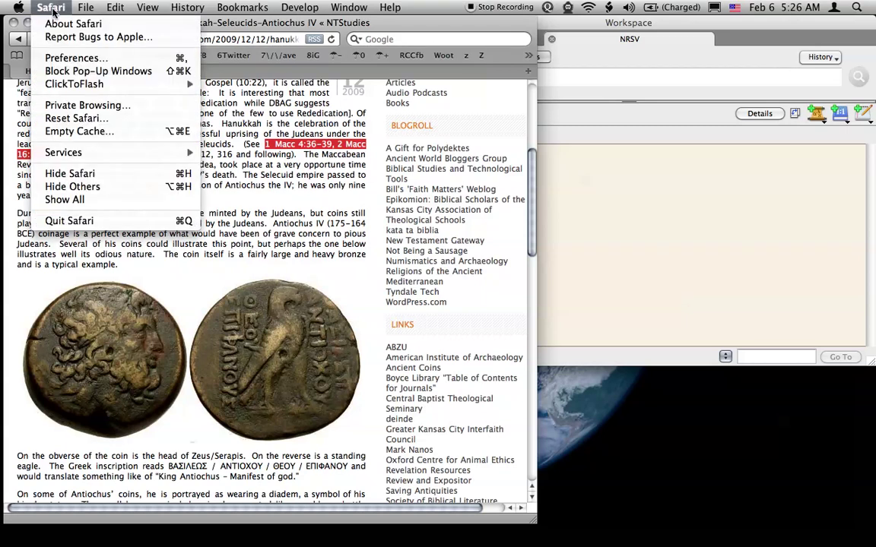
{"action": "left_click", "coordinate": [52, 9]}
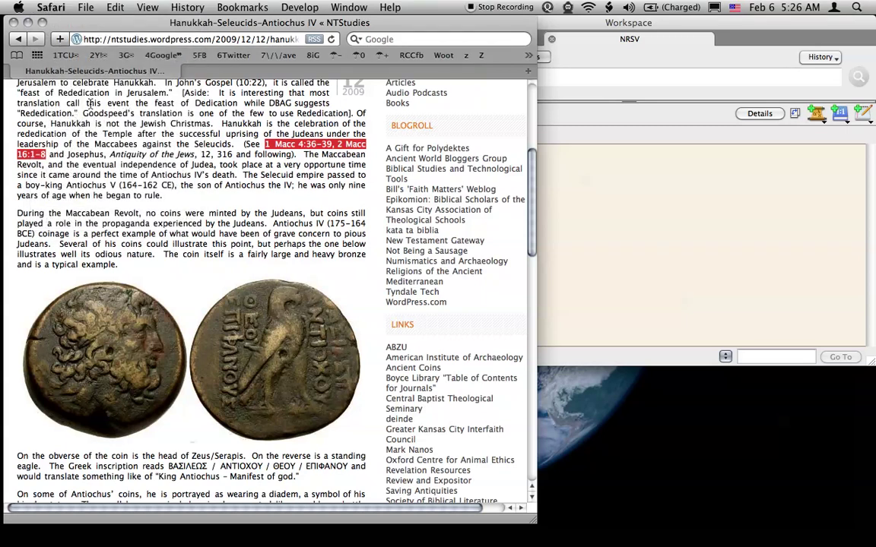
Send the selected Maccabees references to Accordance Verses 1st Module, opening them in an NRSV 2 tab
{"action": "right_click", "coordinate": [311, 145]}
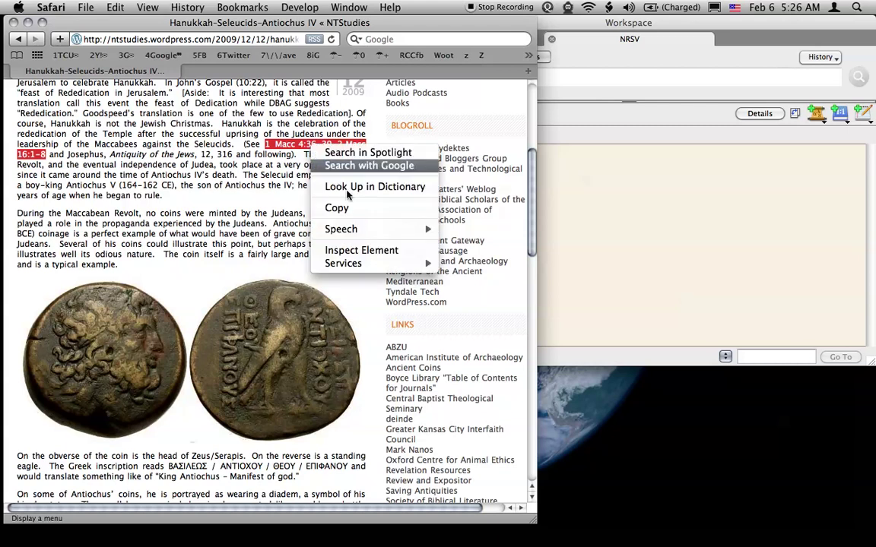
{"action": "mouse_move", "coordinate": [355, 266]}
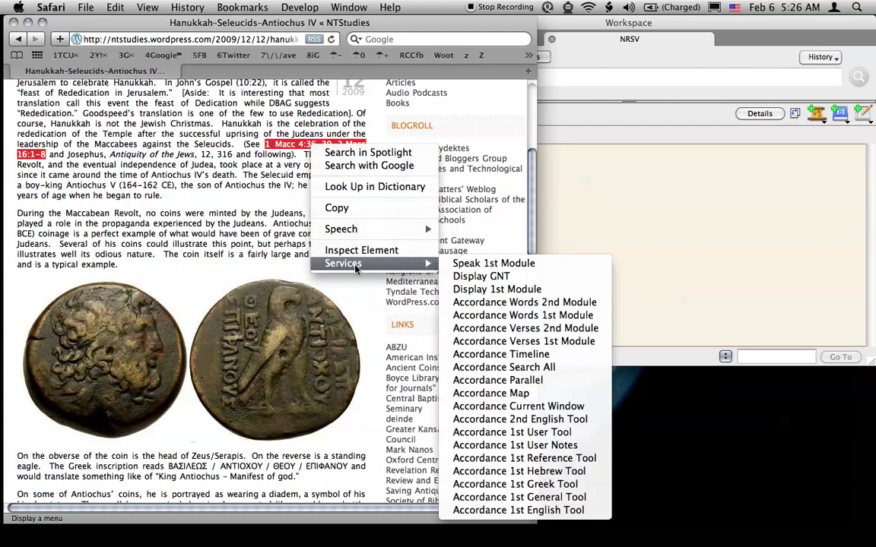
{"action": "left_click", "coordinate": [518, 341]}
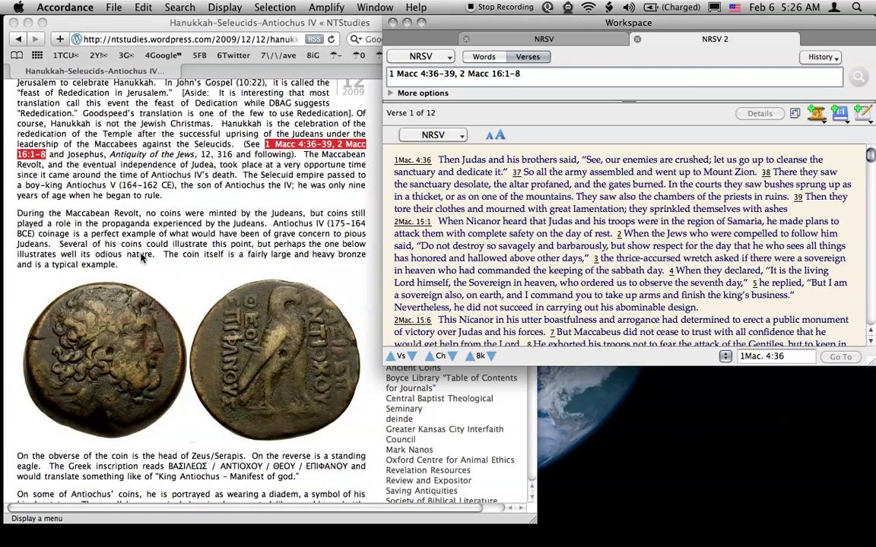
{"action": "left_click", "coordinate": [171, 192]}
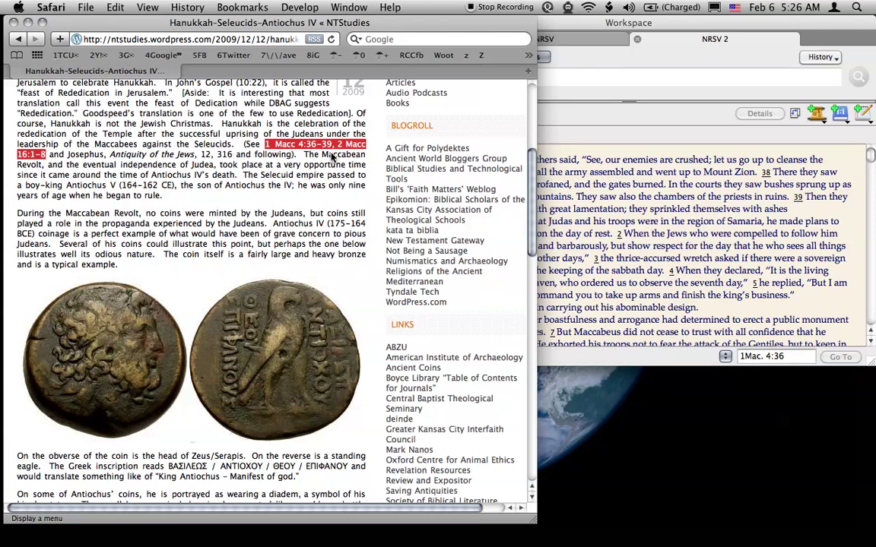
Chart 'Maccabean Revolt' in an Accordance timeline, zoom out to about 350 BC–50 AD, then return to Safari
{"action": "left_click_drag", "start_coordinate": [323, 155], "coordinate": [32, 166]}
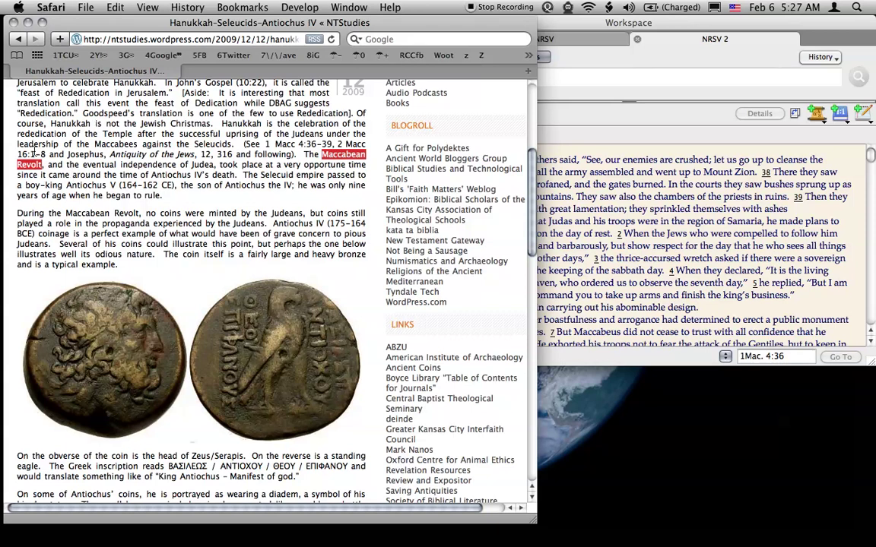
{"action": "right_click", "coordinate": [30, 163]}
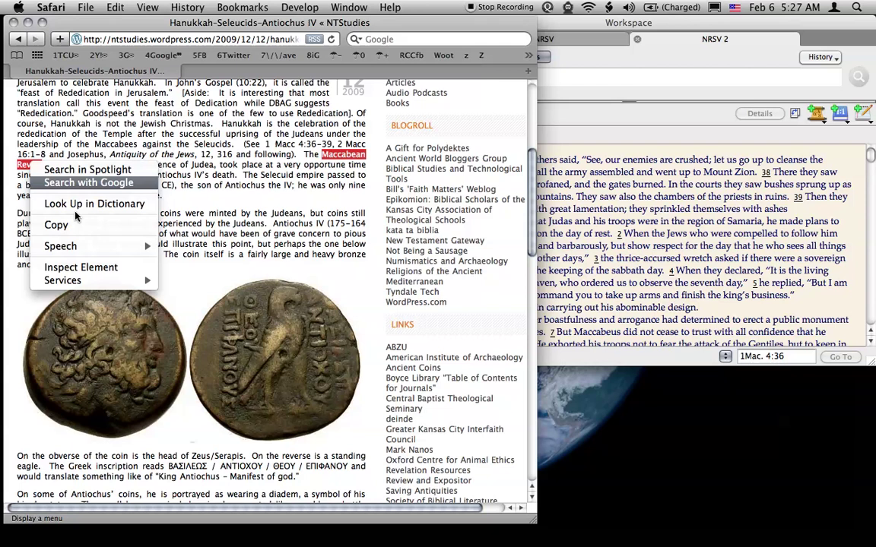
{"action": "mouse_move", "coordinate": [81, 283]}
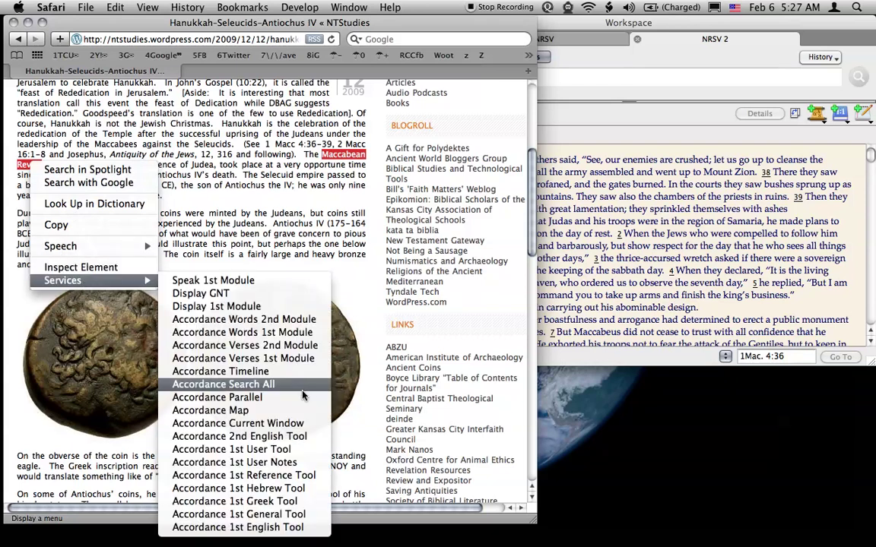
{"action": "left_click", "coordinate": [220, 371]}
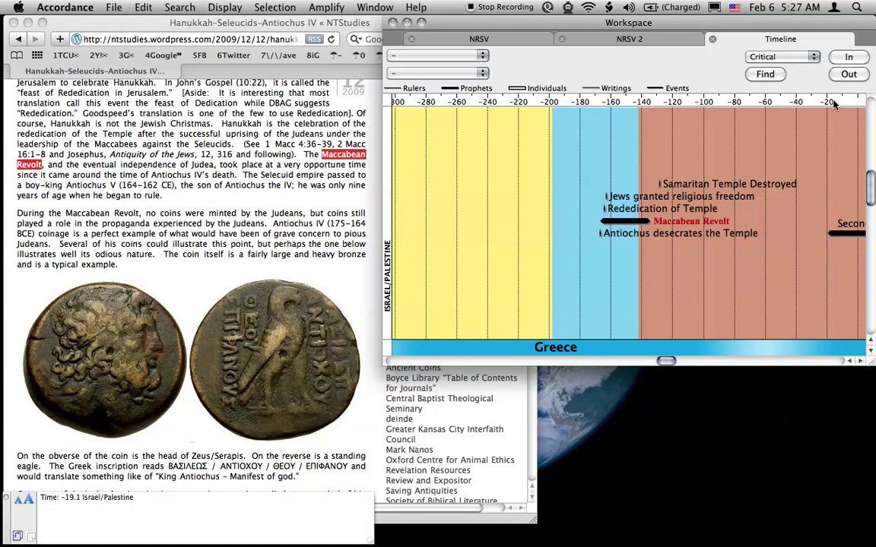
{"action": "left_click", "coordinate": [846, 74]}
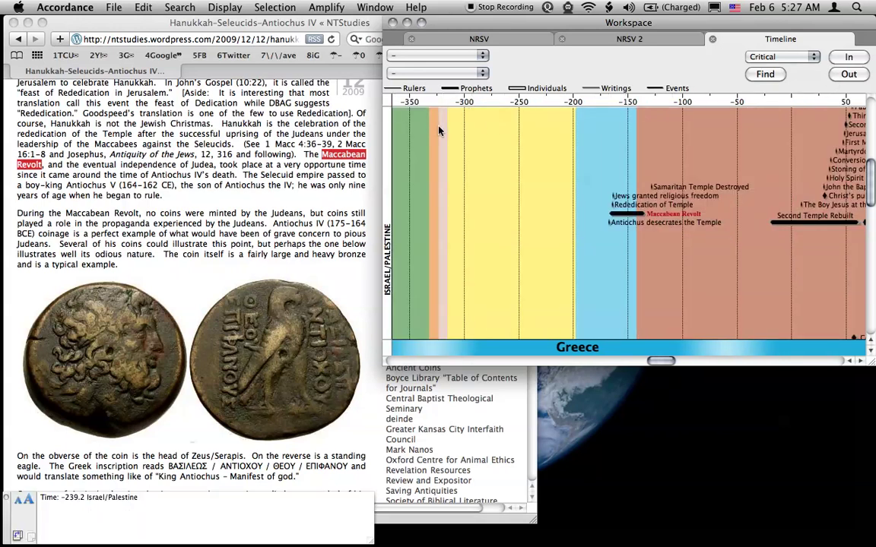
{"action": "left_click", "coordinate": [47, 186]}
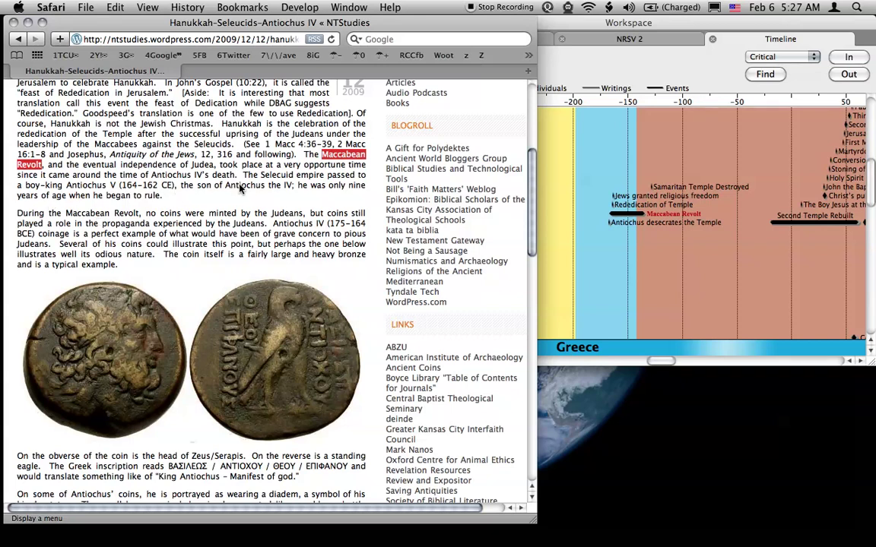
Look up 'Antiochus' in Accordance's Anchor dictionary through the 1st General Tool service
{"action": "double_click", "coordinate": [240, 186]}
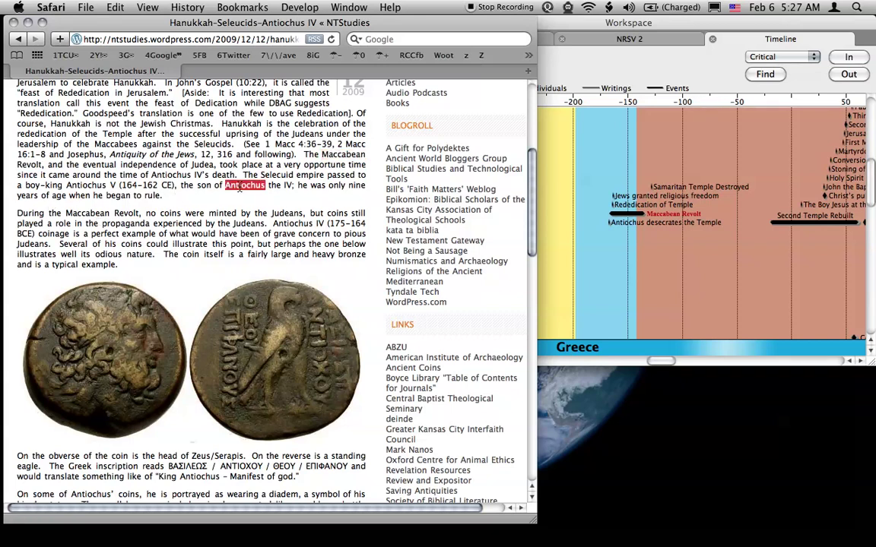
{"action": "left_click", "coordinate": [50, 7]}
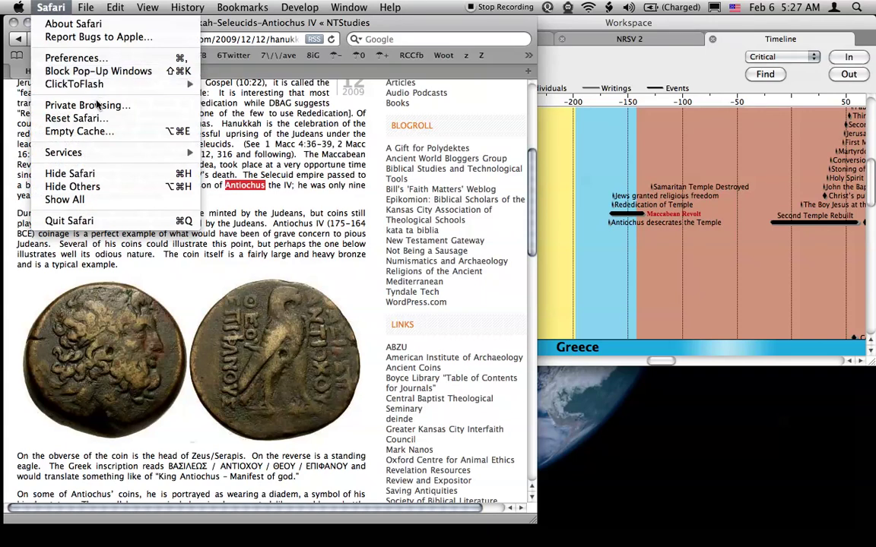
{"action": "mouse_move", "coordinate": [82, 152]}
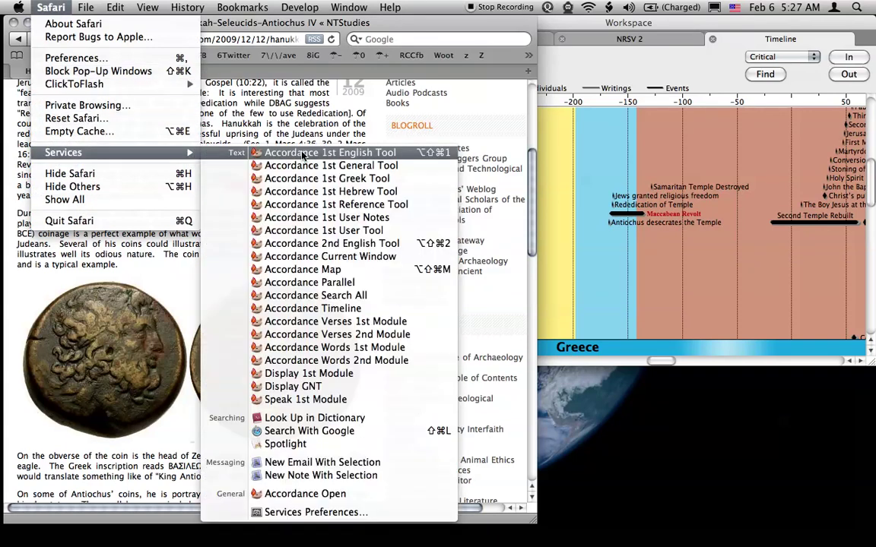
{"action": "left_click", "coordinate": [359, 166]}
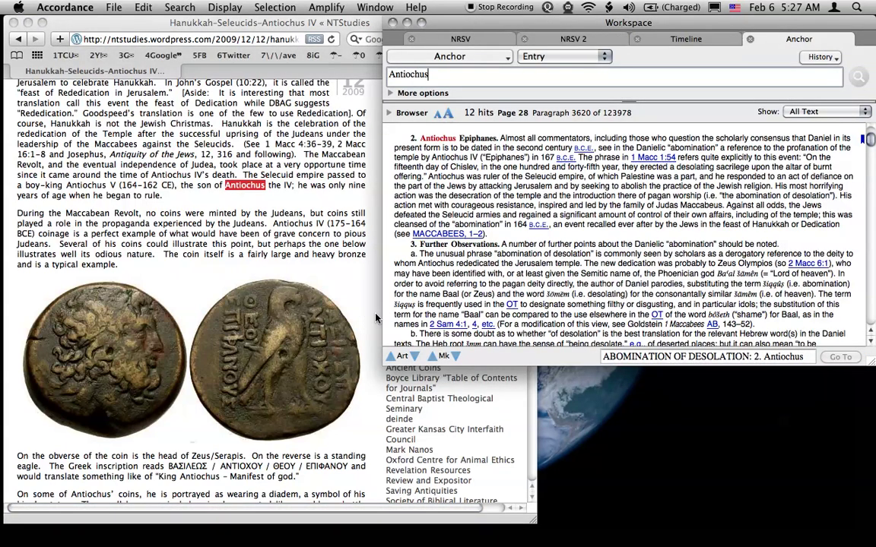
Step through the Antiochus hits to Antiochus V Eupator, then return to the article
{"action": "left_click", "coordinate": [454, 357]}
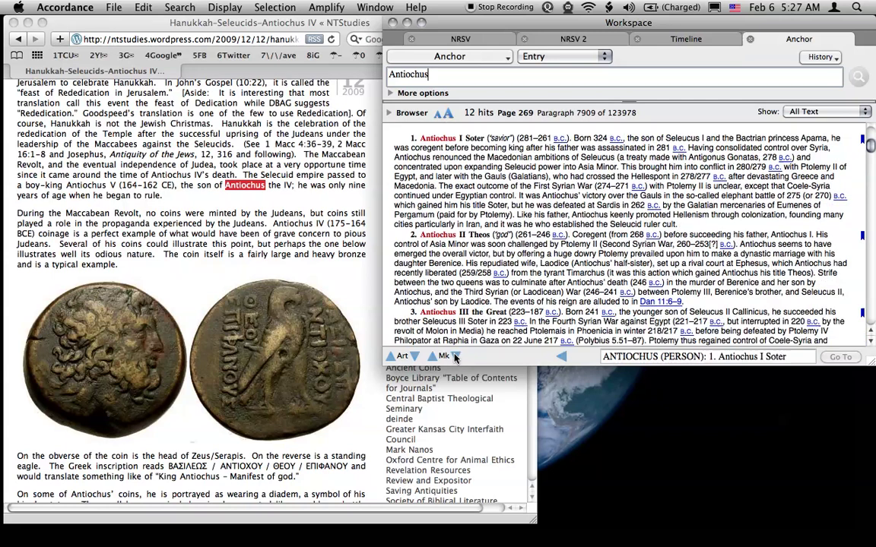
{"action": "left_click", "coordinate": [454, 356]}
{"action": "left_click", "coordinate": [455, 356]}
{"action": "left_click", "coordinate": [455, 356]}
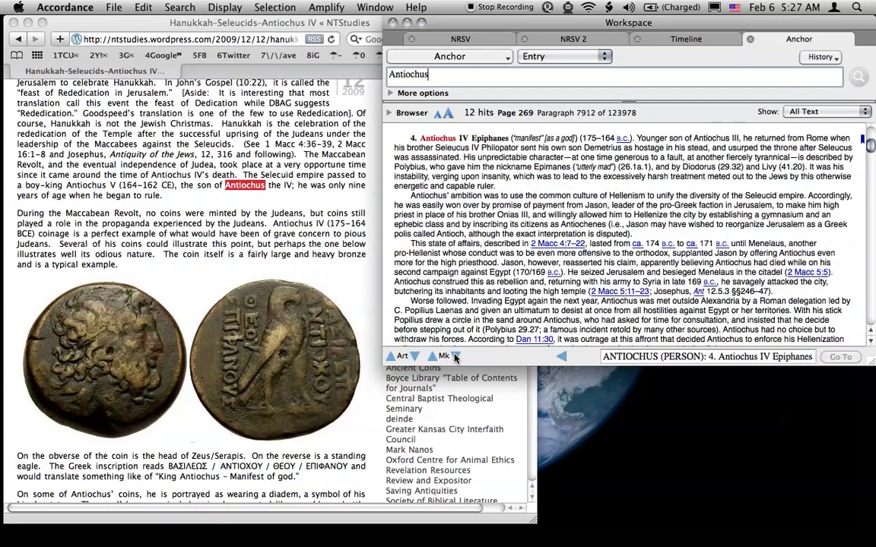
{"action": "left_click", "coordinate": [455, 357]}
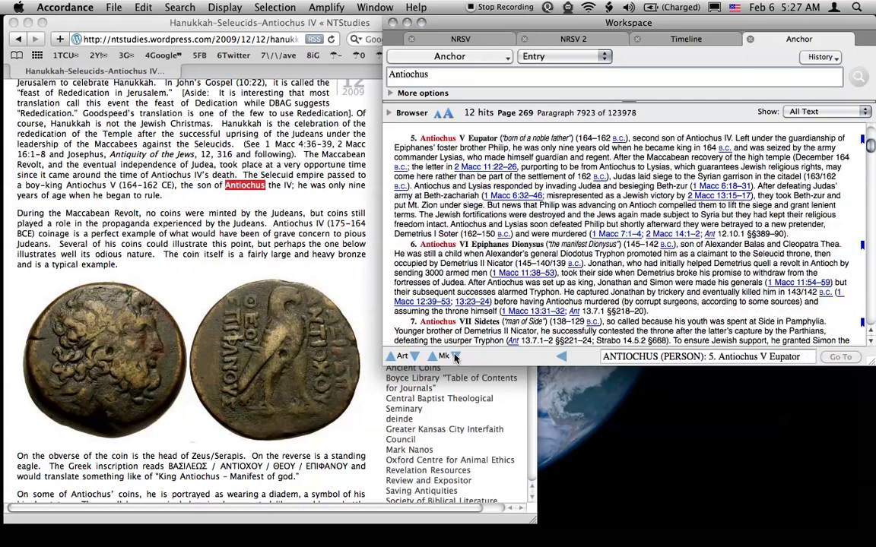
{"action": "left_click", "coordinate": [196, 156]}
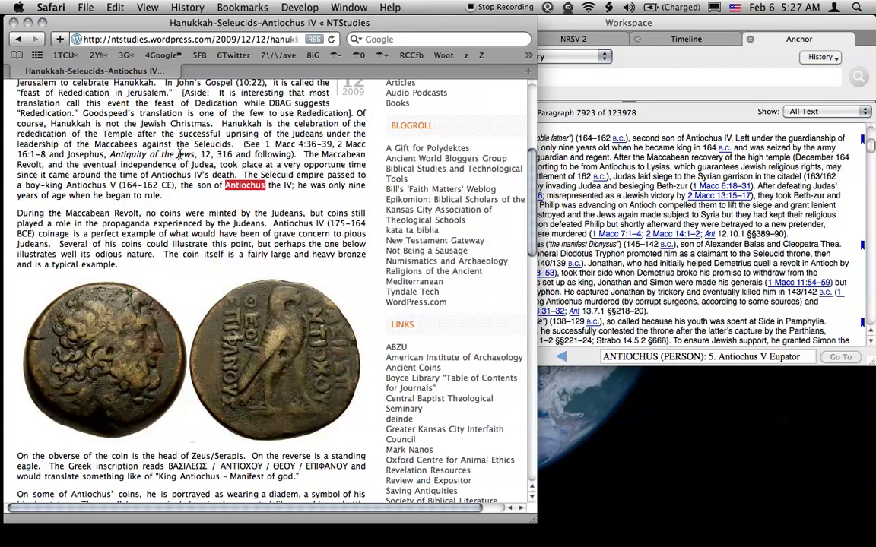
Show Safari's Services submenu, listing Accordance services from 1st English Tool to Speak 1st Module
{"action": "left_click", "coordinate": [51, 7]}
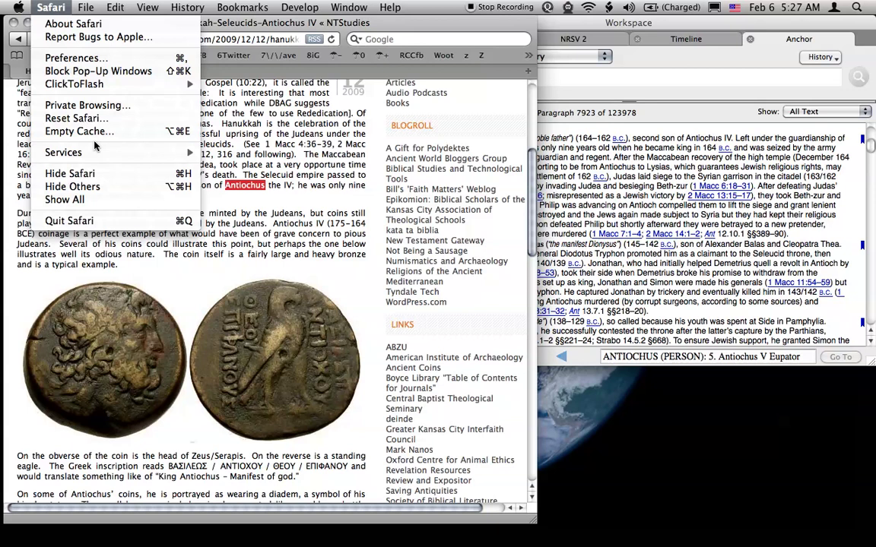
{"action": "mouse_move", "coordinate": [90, 155]}
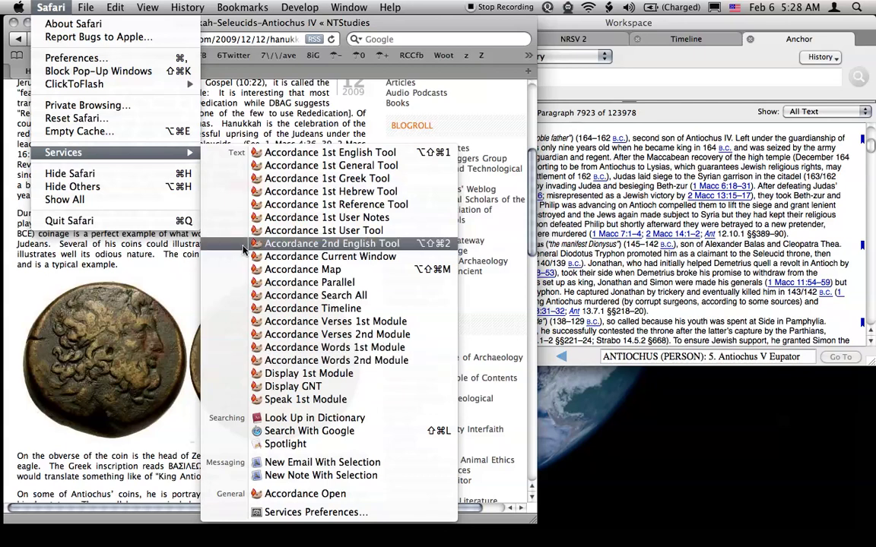
Dismiss the Services list, select Accordance 1st User Notes.workflow in Finder, then bring TextEdit forward
{"action": "left_click", "coordinate": [158, 254]}
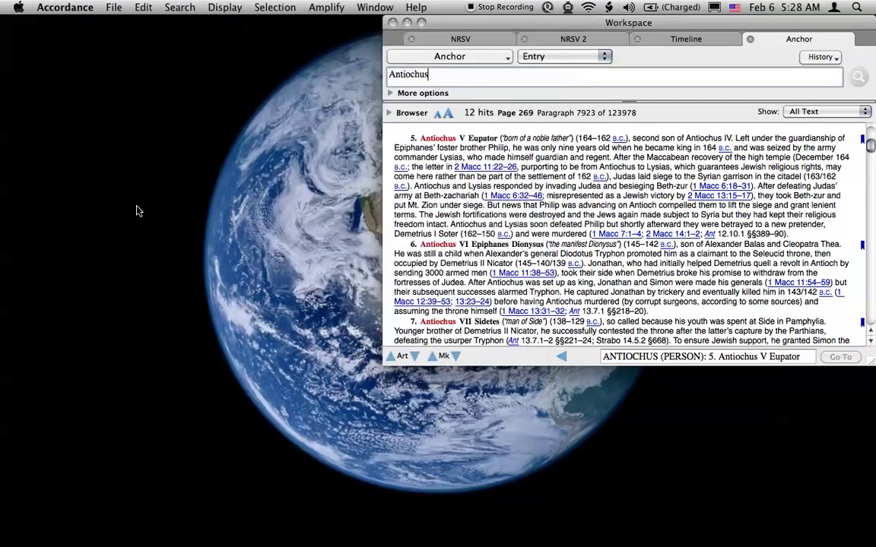
{"action": "mouse_move", "coordinate": [190, 525]}
{"action": "left_click", "coordinate": [99, 523]}
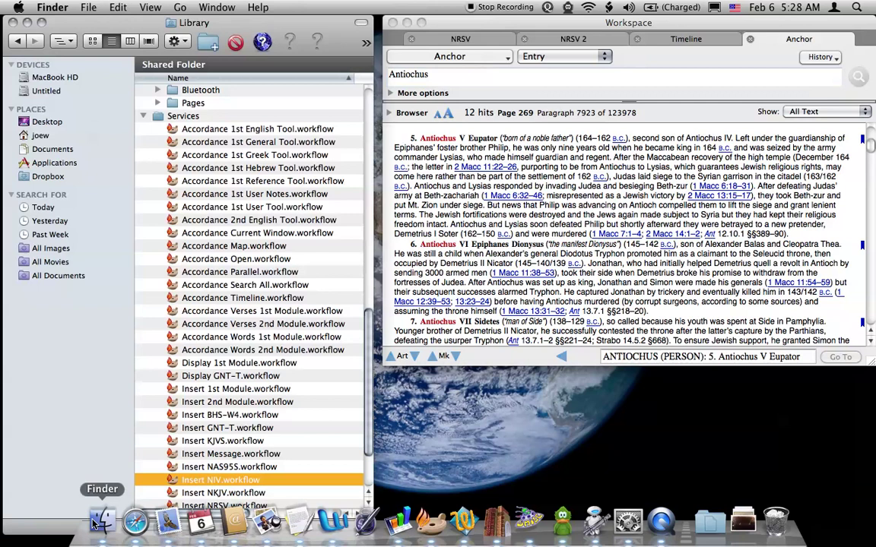
{"action": "left_click", "coordinate": [207, 194]}
{"action": "mouse_move", "coordinate": [240, 487]}
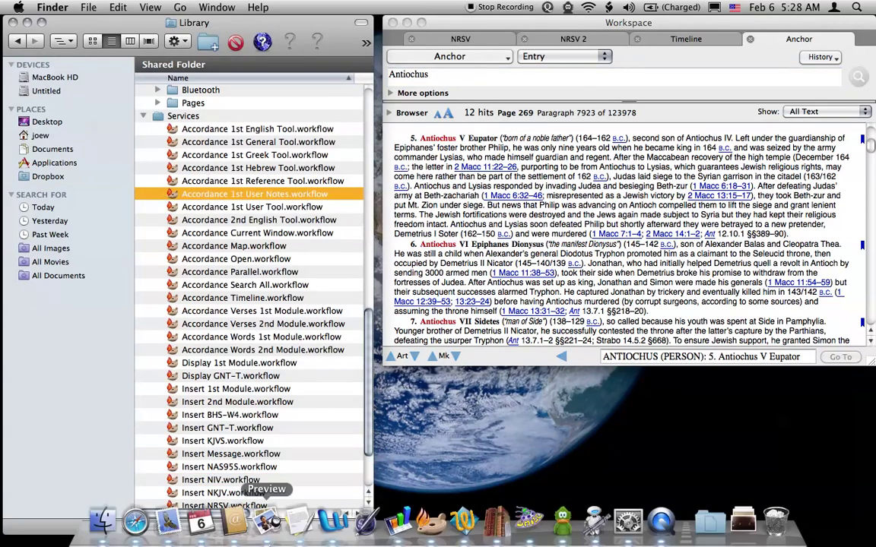
{"action": "left_click", "coordinate": [270, 473]}
Switch to the Accord Services ReadMe.rtfd document and scroll to its Property Settings
{"action": "left_click", "coordinate": [216, 7]}
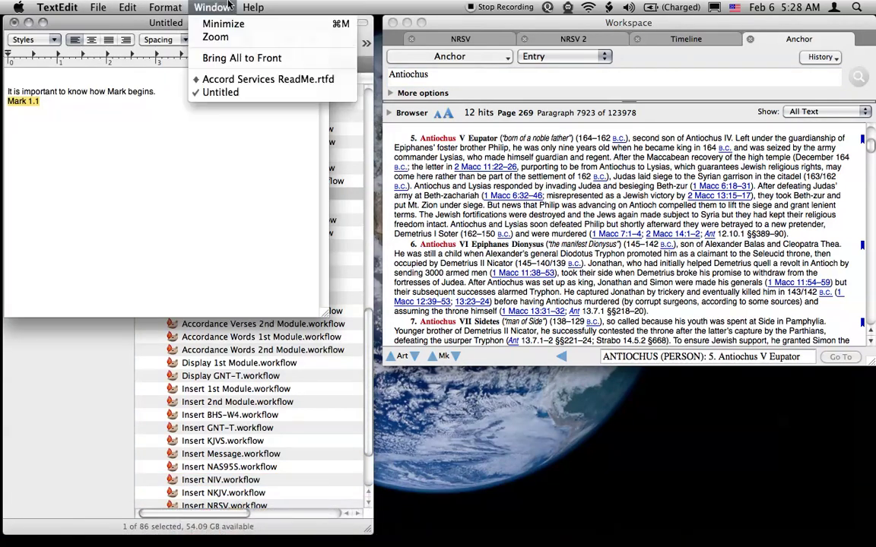
{"action": "left_click", "coordinate": [251, 71]}
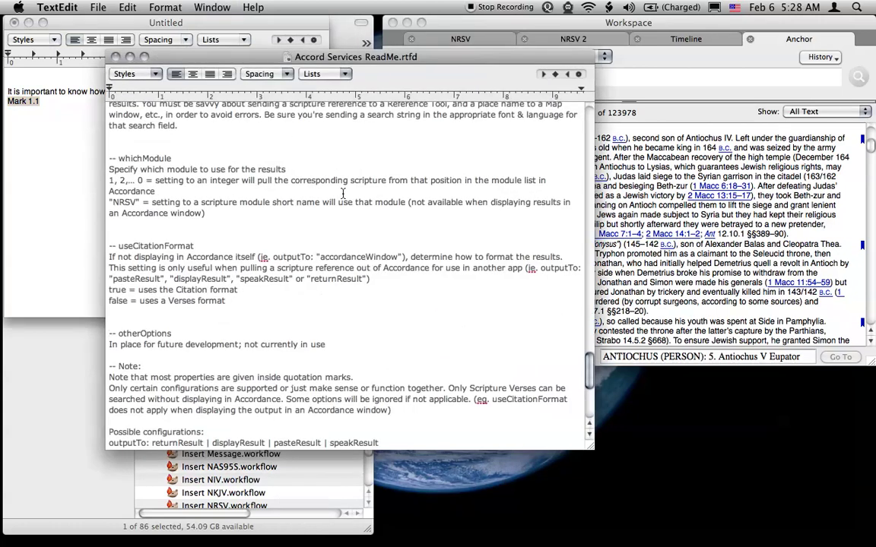
{"action": "scroll", "coordinate": [346, 194], "scroll_direction": "down", "scroll_amount": 3}
{"action": "scroll", "coordinate": [344, 193], "scroll_direction": "up", "scroll_amount": 10}
{"action": "scroll", "coordinate": [344, 193], "scroll_direction": "up", "scroll_amount": 15}
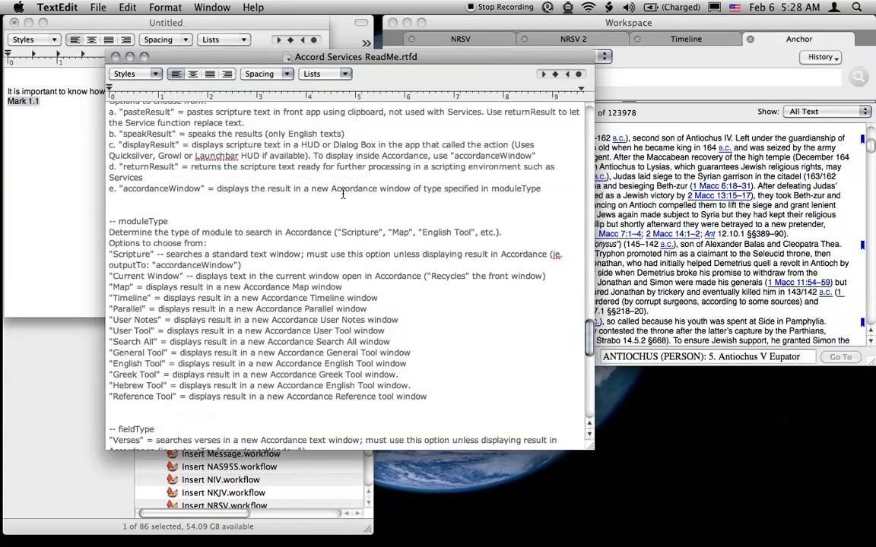
{"action": "scroll", "coordinate": [343, 194], "scroll_direction": "up", "scroll_amount": 2}
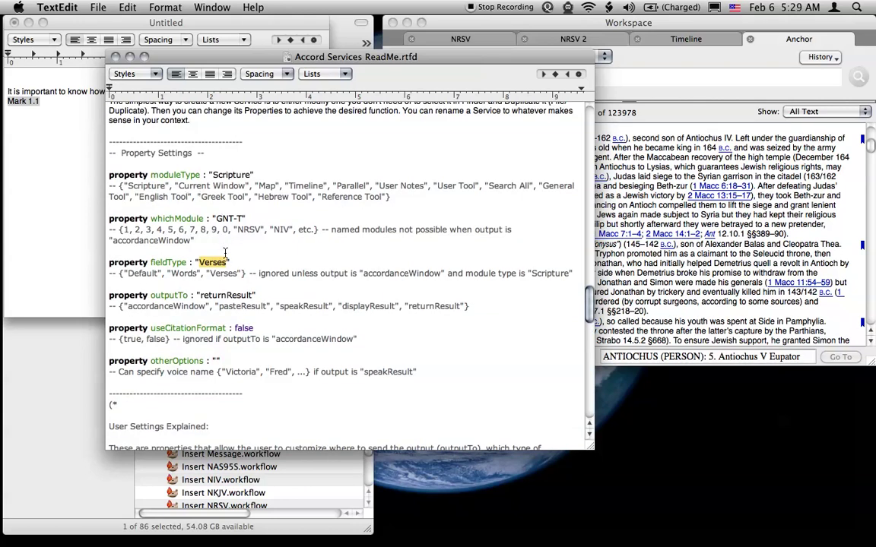
Highlight the moduleType, whichModule and fieldType values, then hide TextEdit with Cmd+H
{"action": "double_click", "coordinate": [229, 174]}
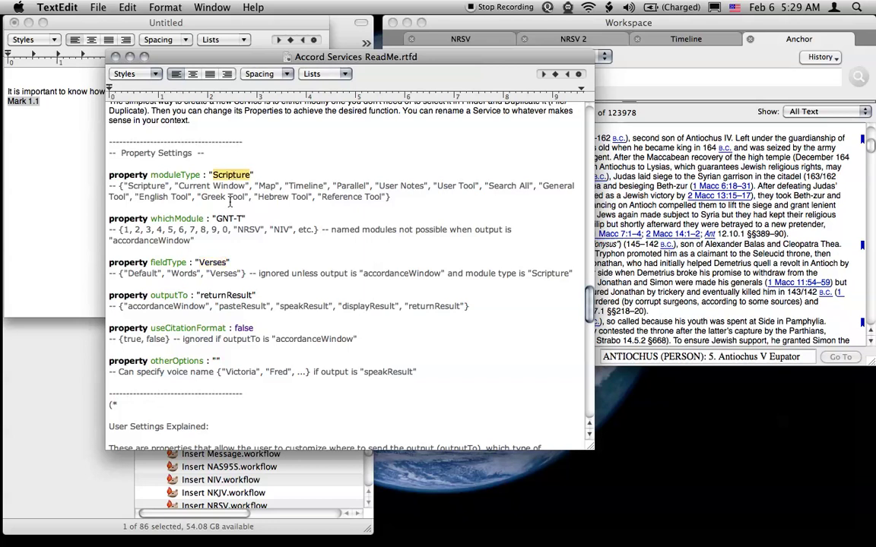
{"action": "left_click_drag", "start_coordinate": [216, 218], "coordinate": [226, 218]}
{"action": "double_click", "coordinate": [222, 263]}
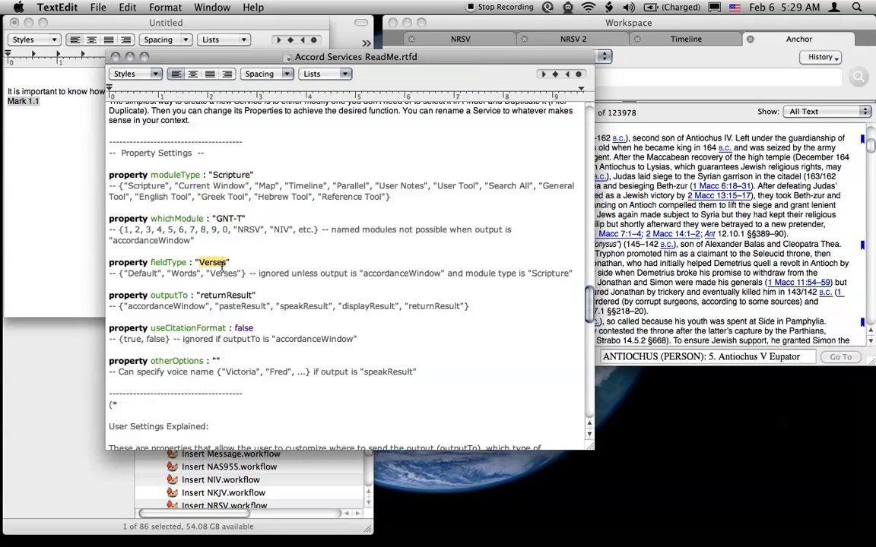
{"action": "scroll", "coordinate": [245, 283], "scroll_direction": "down", "scroll_amount": 10}
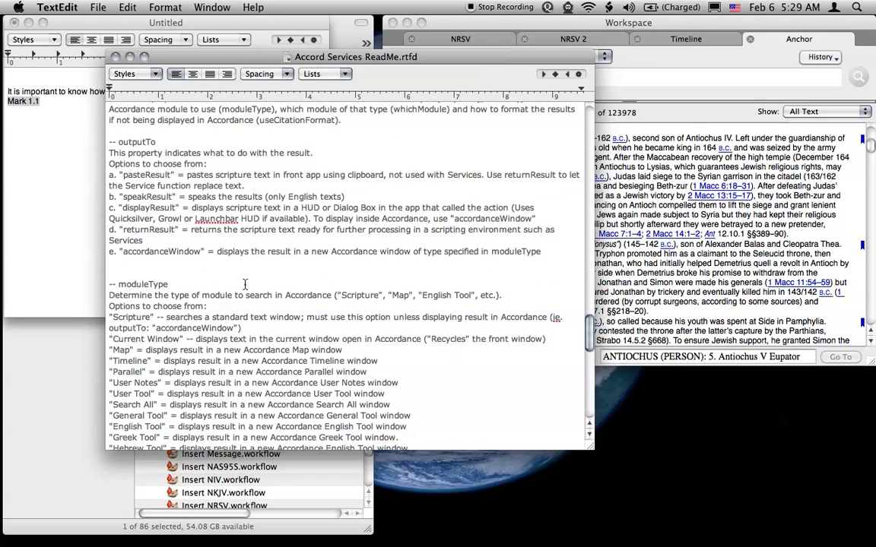
{"action": "scroll", "coordinate": [245, 284], "scroll_direction": "up", "scroll_amount": 6}
{"action": "scroll", "coordinate": [244, 285], "scroll_direction": "up", "scroll_amount": 5}
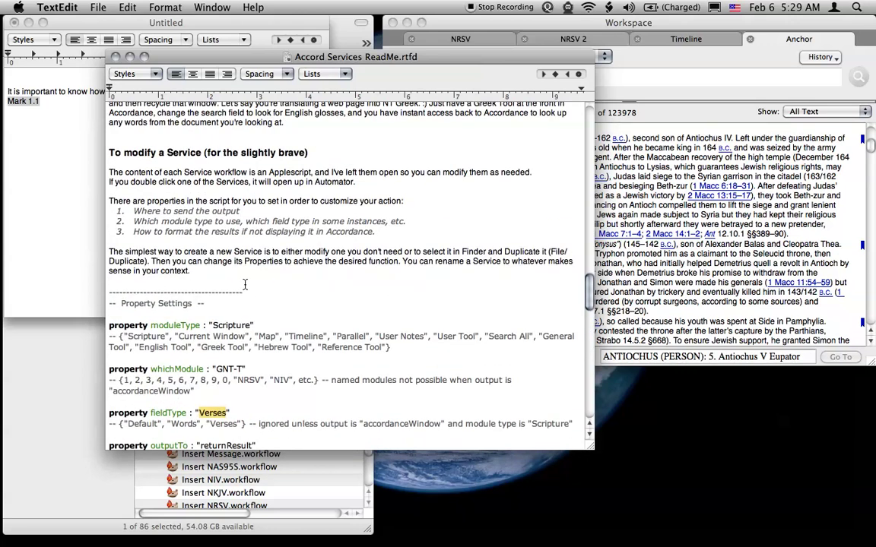
{"action": "key", "text": "super+h"}
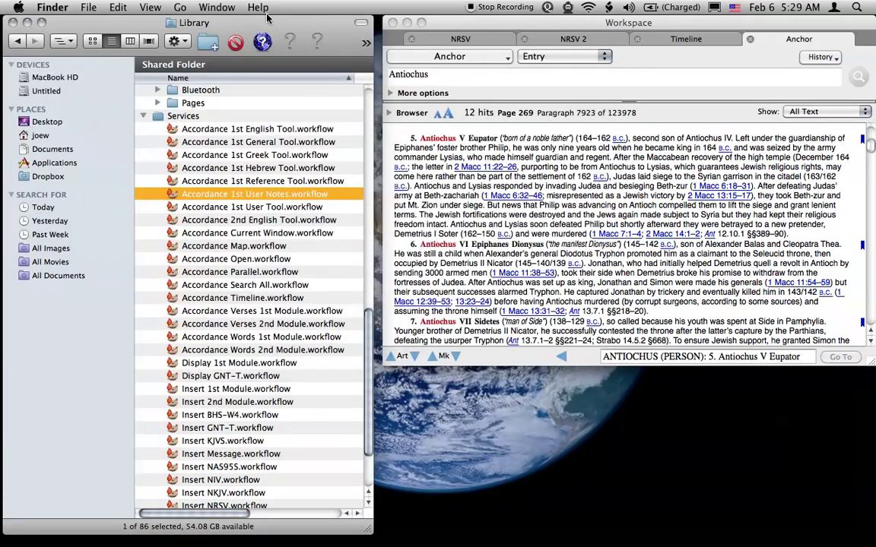